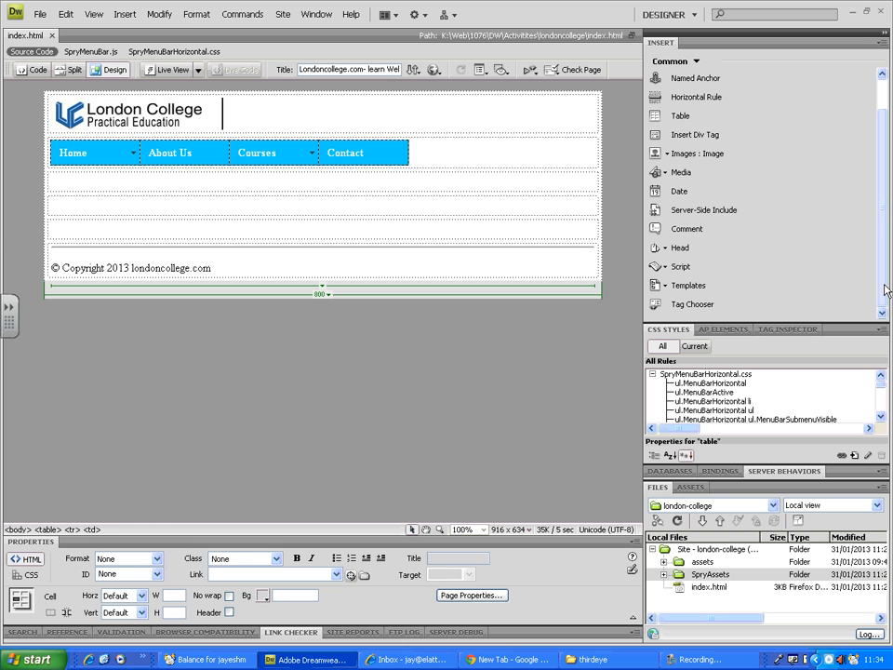
# Preview index.html in Internet Explorer, then return to Dreamweaver.
pyautogui.click(599, 242)
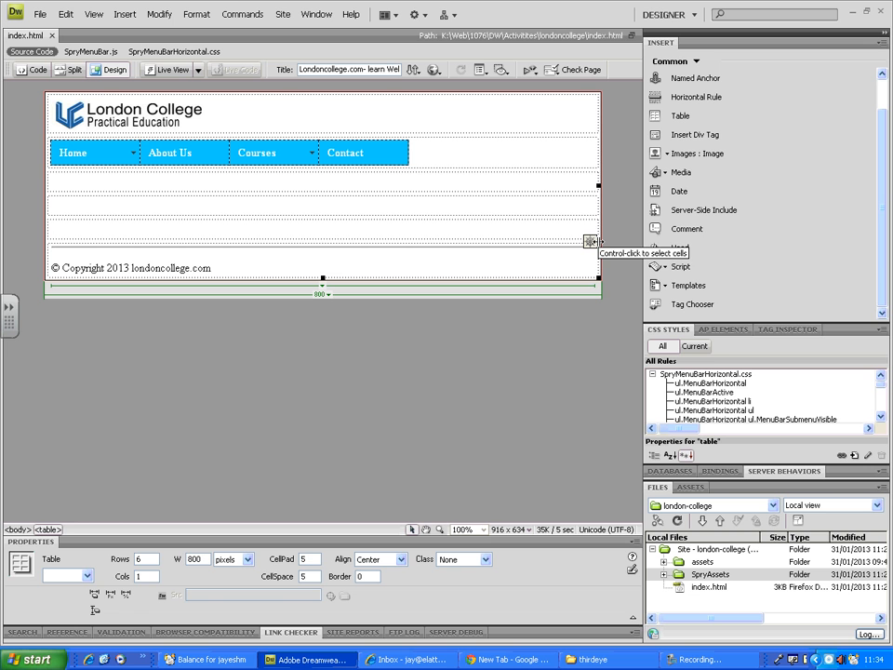
pyautogui.click(186, 269)
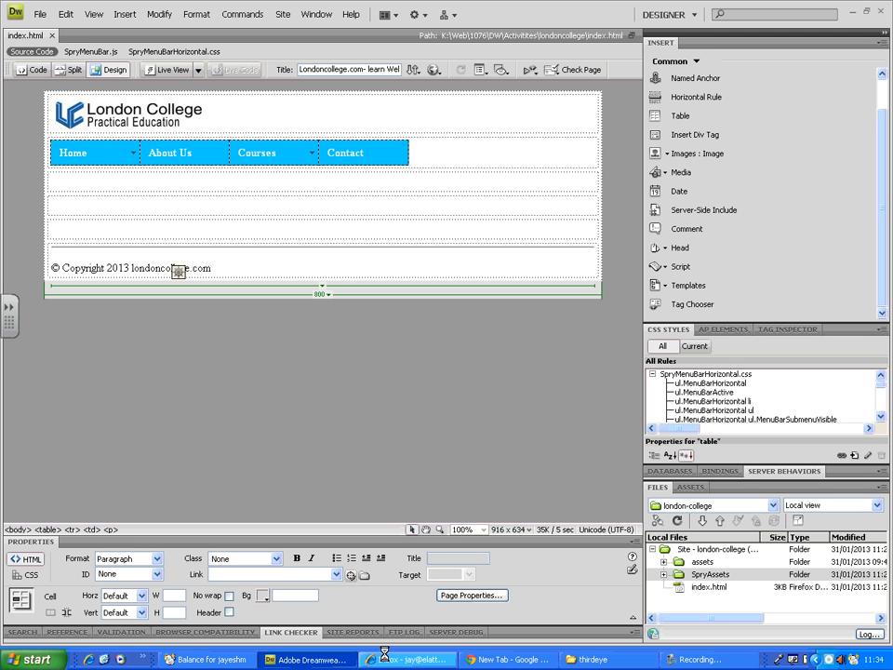
pyautogui.click(434, 69)
pyautogui.click(486, 96)
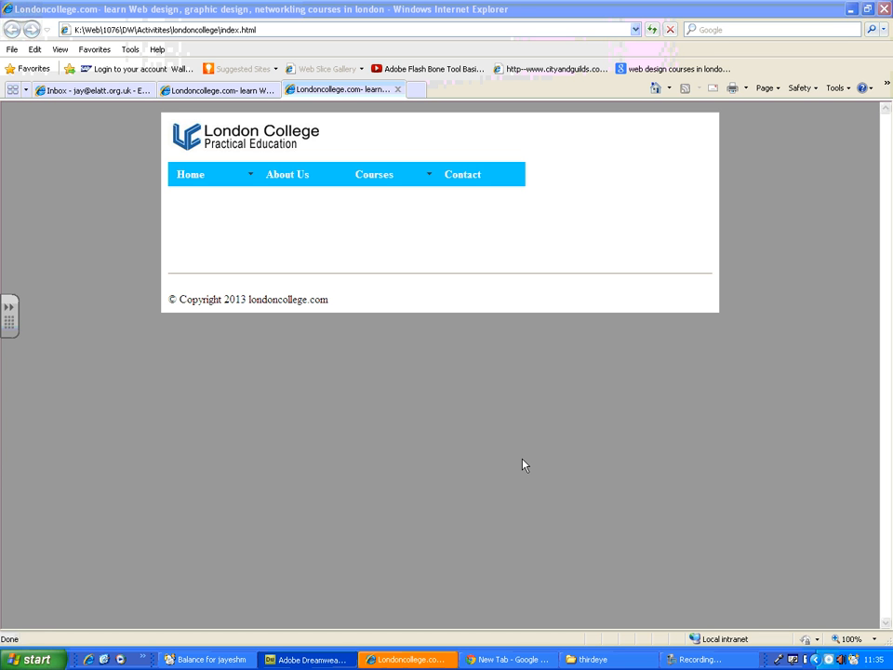
pyautogui.click(398, 658)
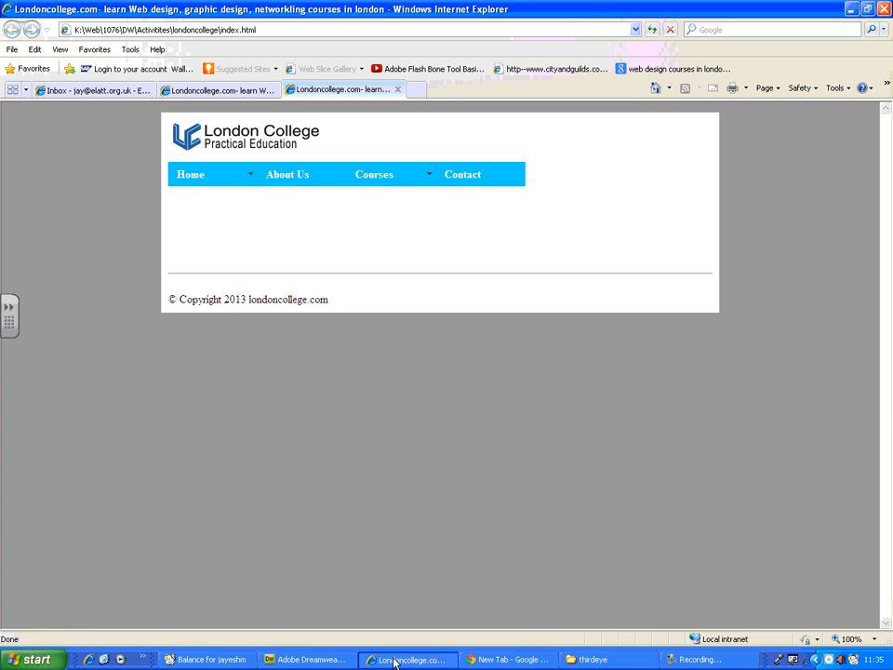
pyautogui.click(321, 659)
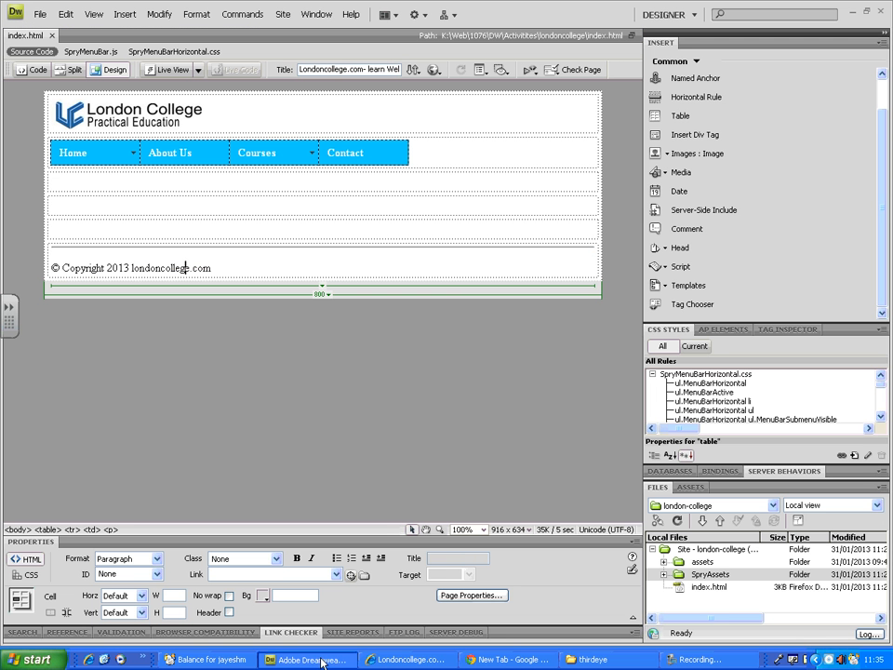
# Start inserting an image in the empty table row below the menu bar and show the assets folder as thumbnails.
pyautogui.click(279, 184)
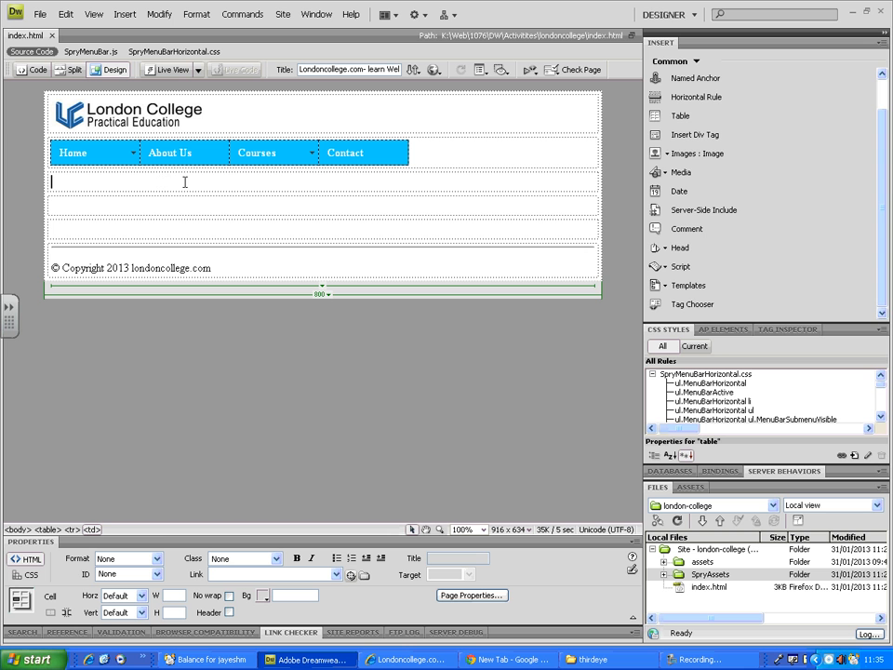
pyautogui.click(688, 60)
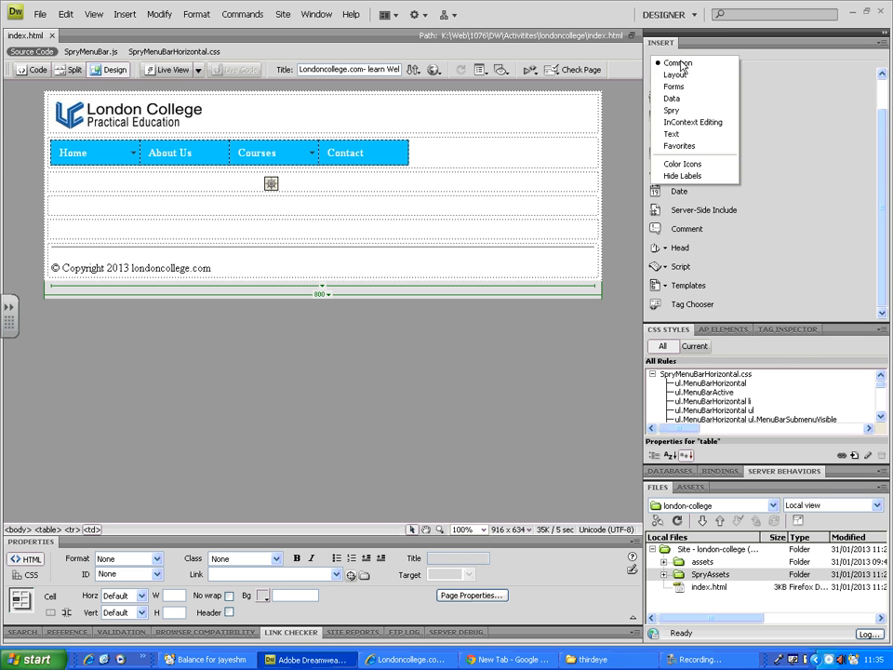
pyautogui.click(677, 62)
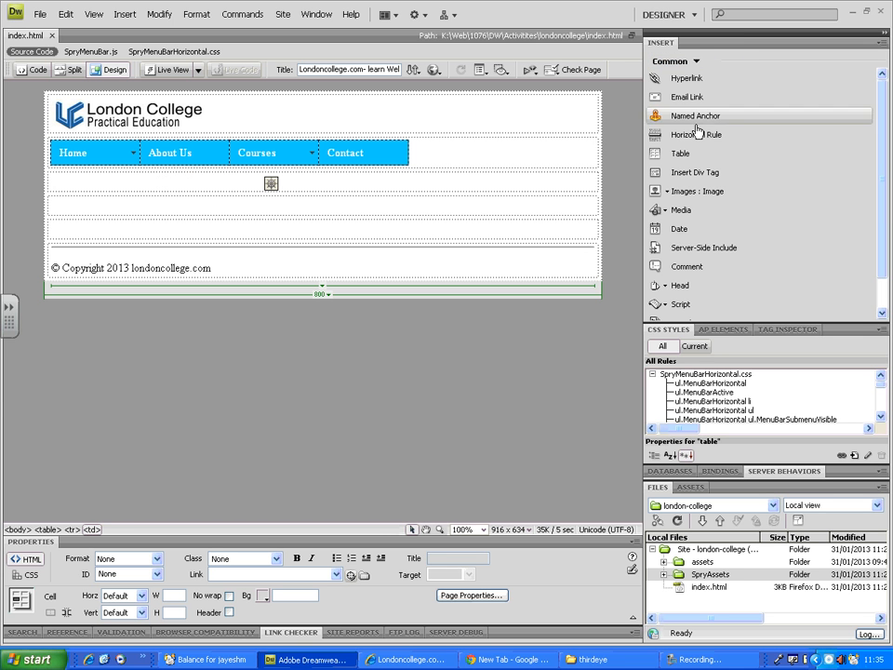
pyautogui.click(669, 192)
pyautogui.click(673, 210)
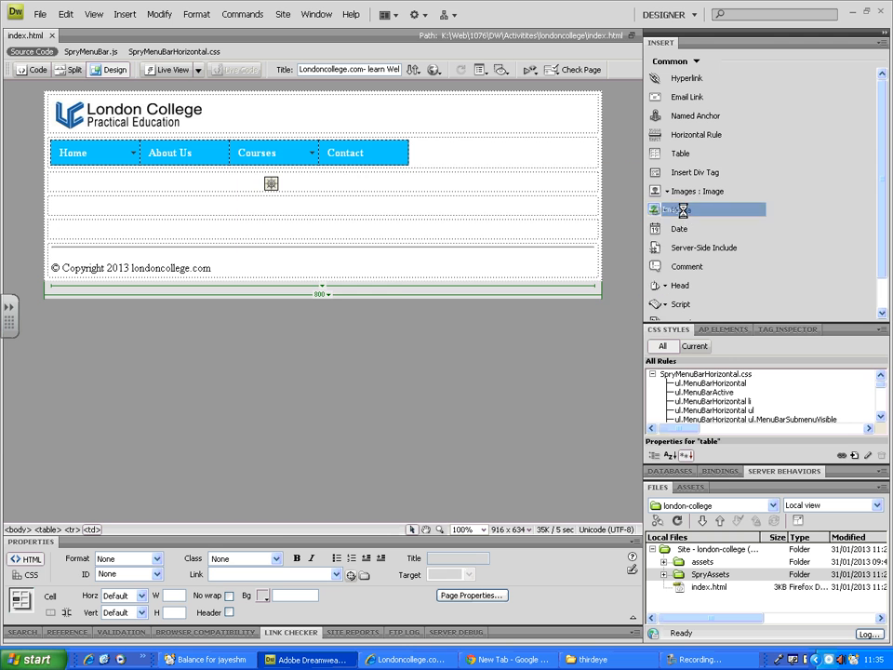
pyautogui.click(482, 223)
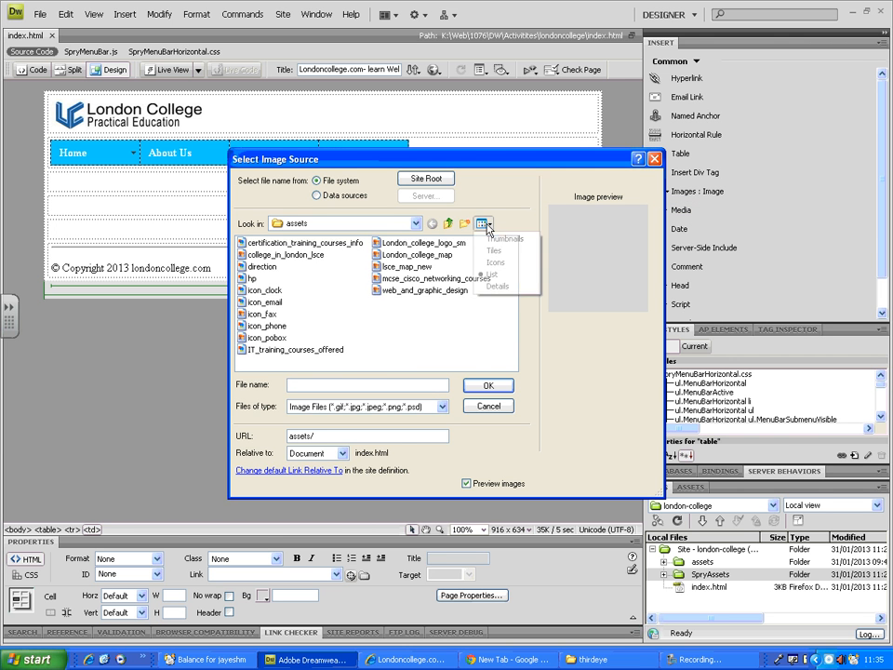
pyautogui.click(460, 236)
pyautogui.scroll(-1, 511, 274)
pyautogui.scroll(1, 511, 274)
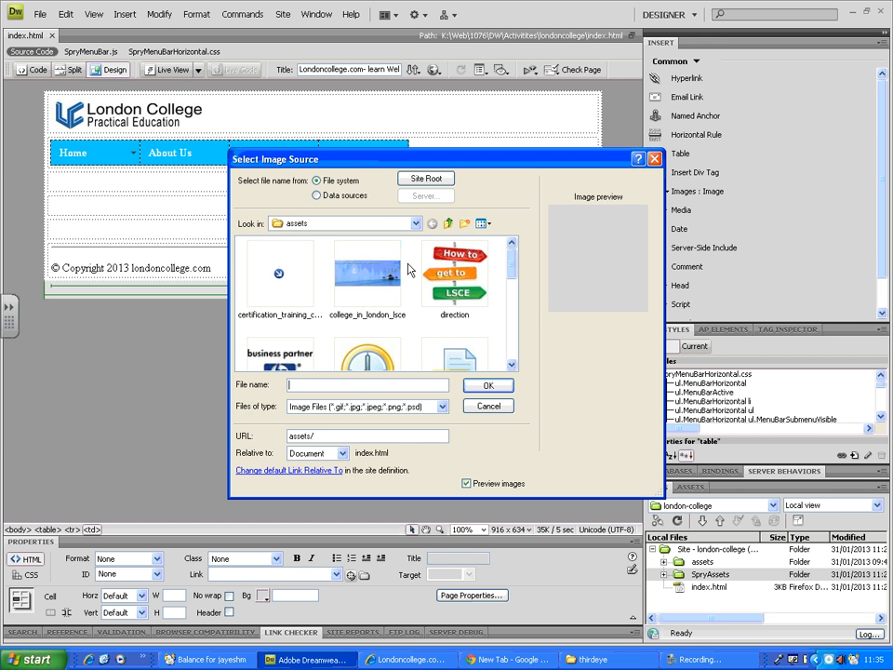
# Insert the college_in_london_lsce image with the alternate text "about london college".
pyautogui.click(367, 272)
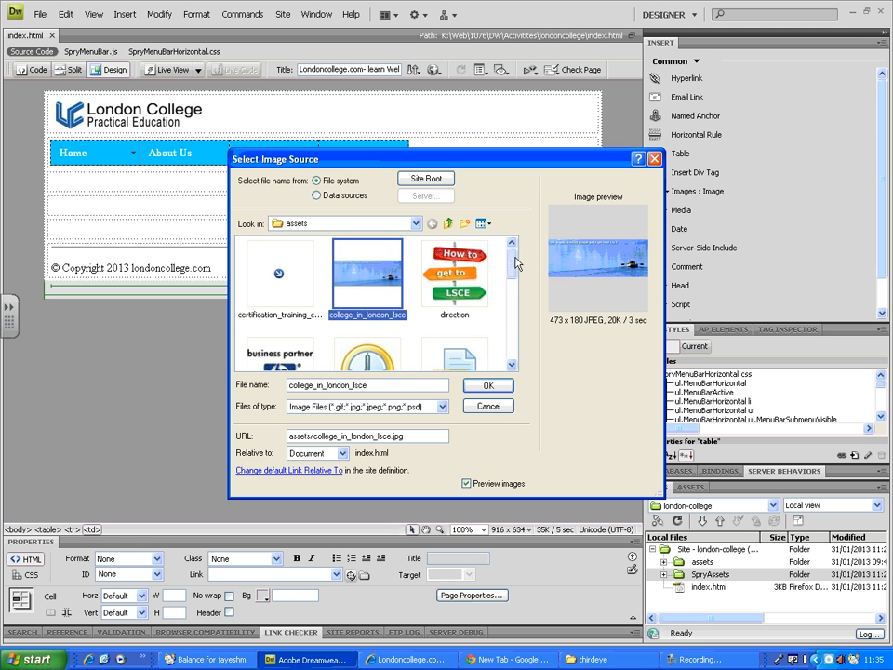
pyautogui.moveTo(514, 259); pyautogui.dragTo(518, 348)
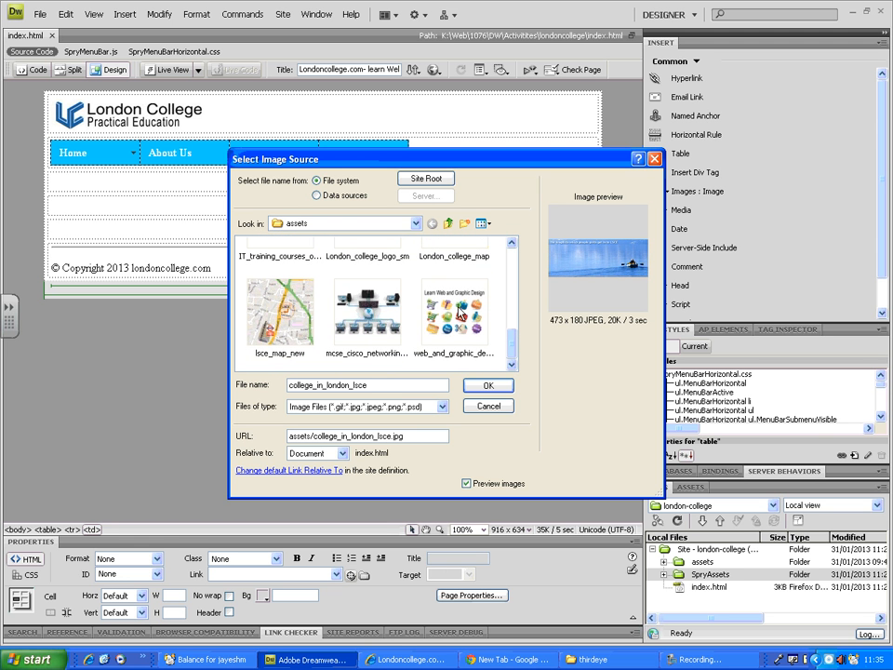
pyautogui.click(491, 347)
pyautogui.moveTo(510, 355); pyautogui.dragTo(511, 253)
pyautogui.click(368, 274)
pyautogui.click(486, 387)
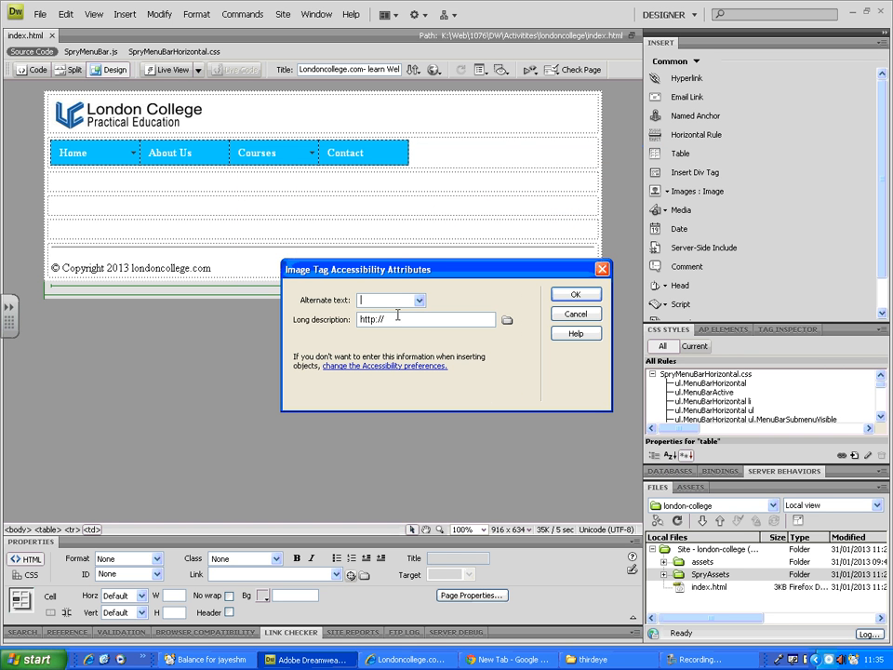
pyautogui.write('about london c')
pyautogui.write('ollege')
pyautogui.click(576, 296)
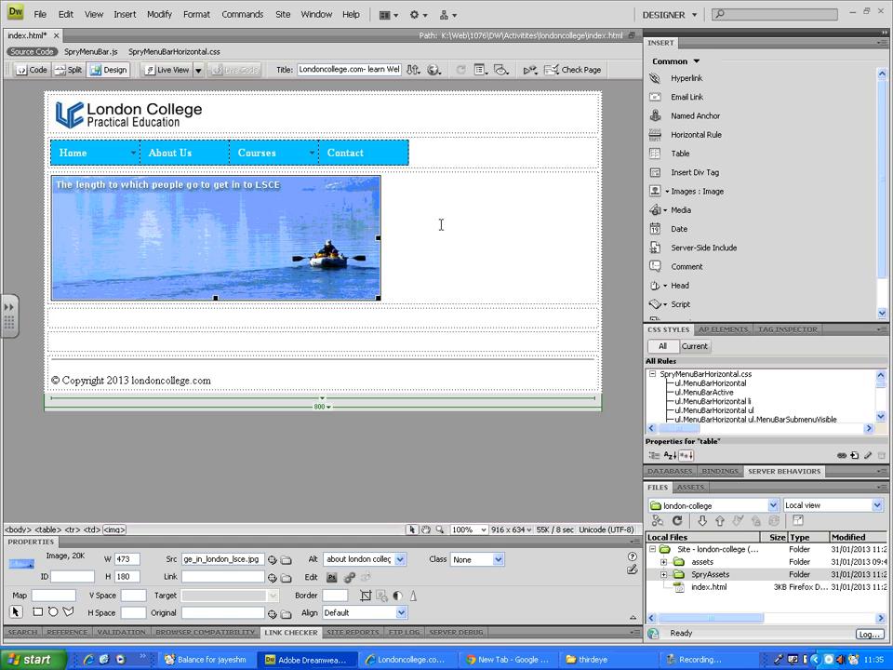
# Insert a Spry Collapsible Panel in the empty table row directly below the lake image.
pyautogui.click(411, 319)
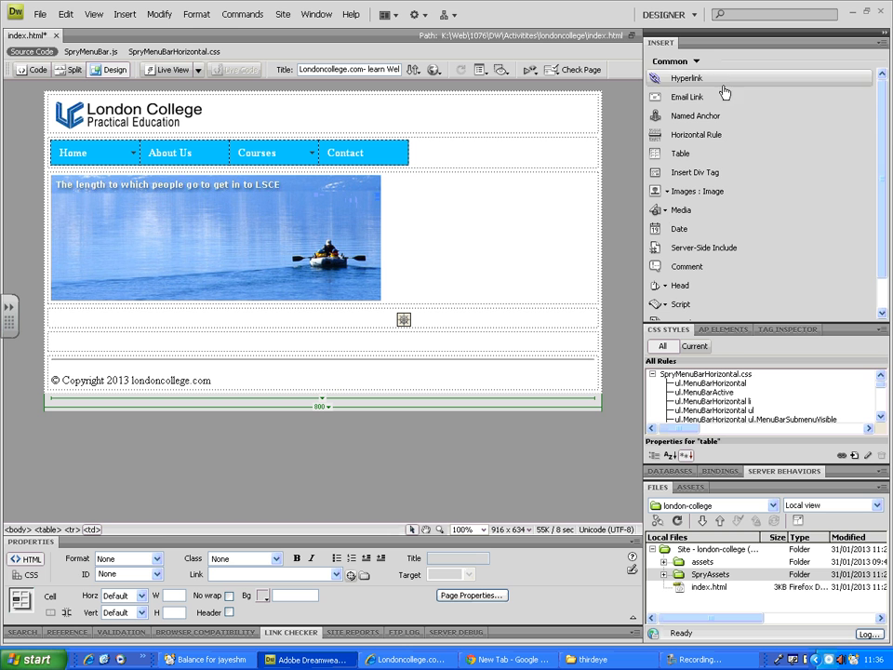
pyautogui.click(698, 64)
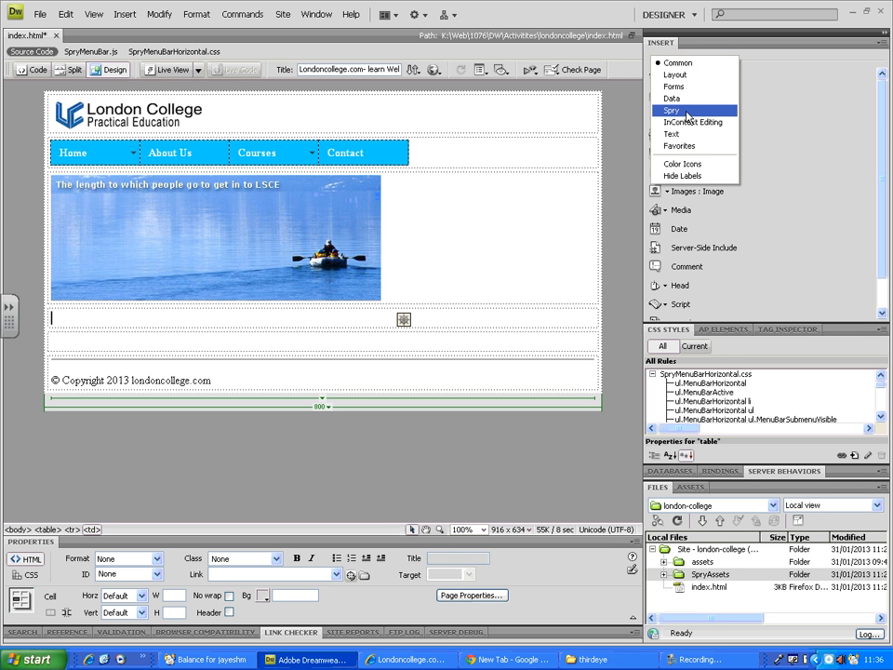
pyautogui.click(687, 111)
pyautogui.moveTo(886, 99); pyautogui.dragTo(889, 253)
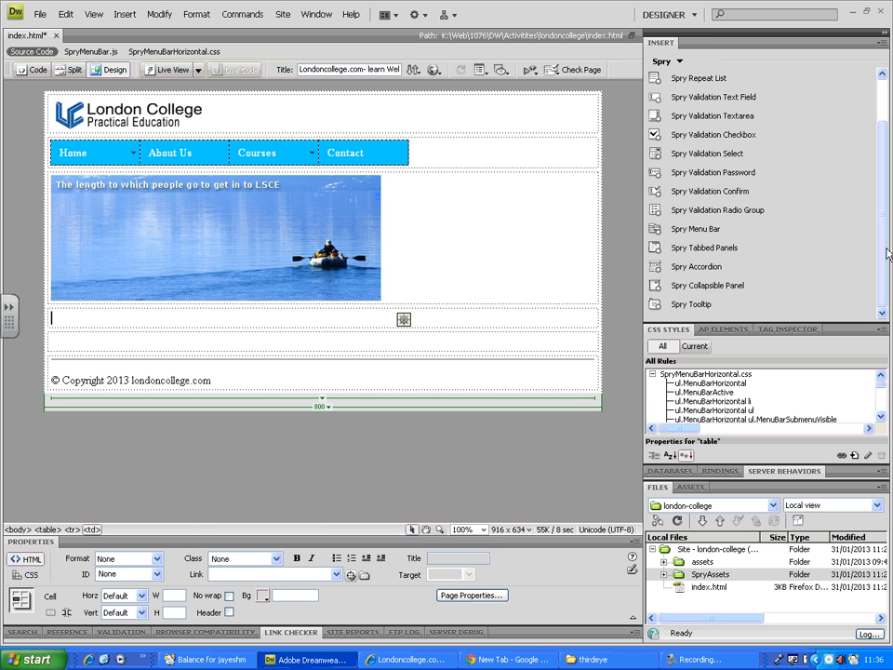
pyautogui.click(173, 317)
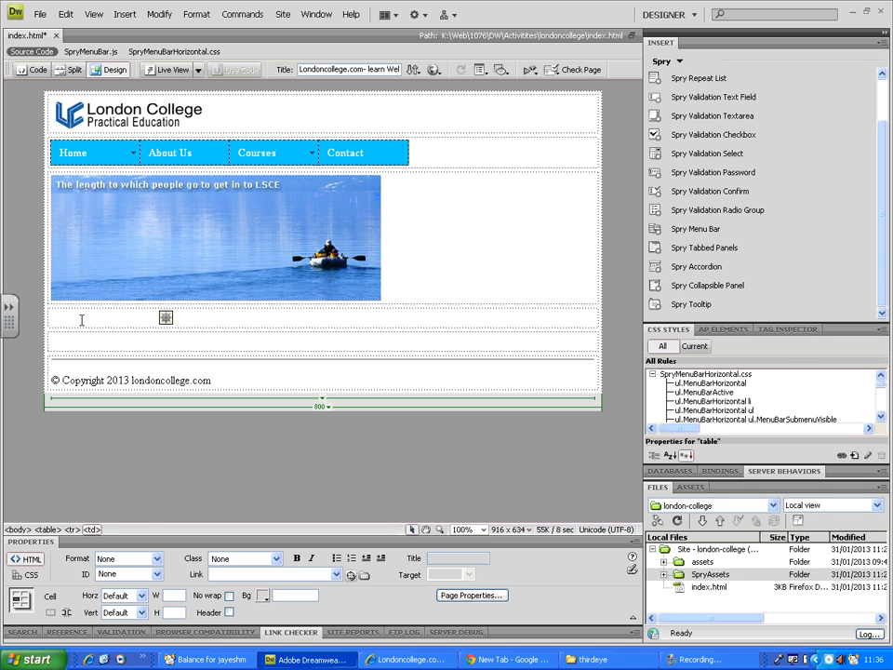
pyautogui.click(687, 290)
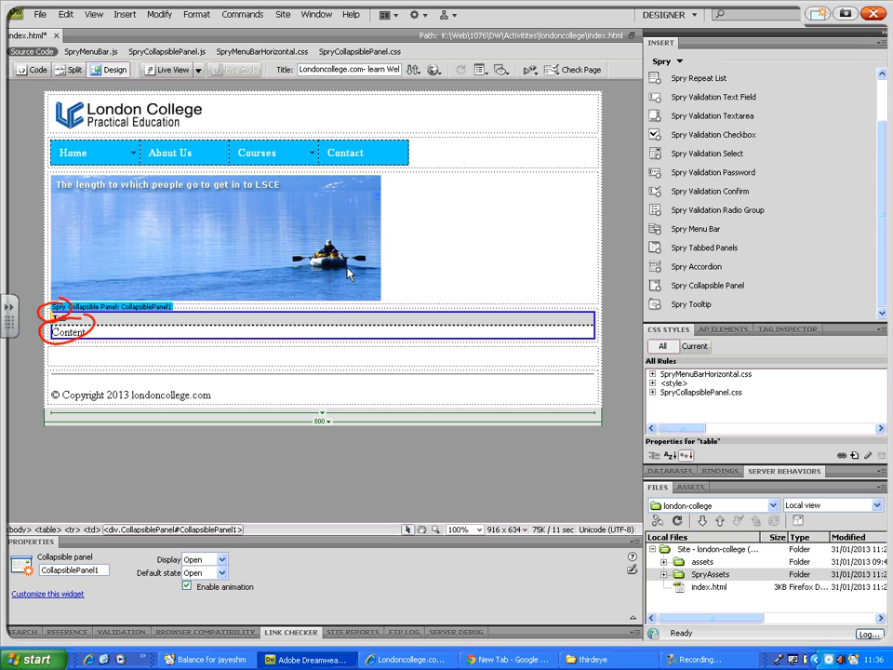
pyautogui.click(875, 13)
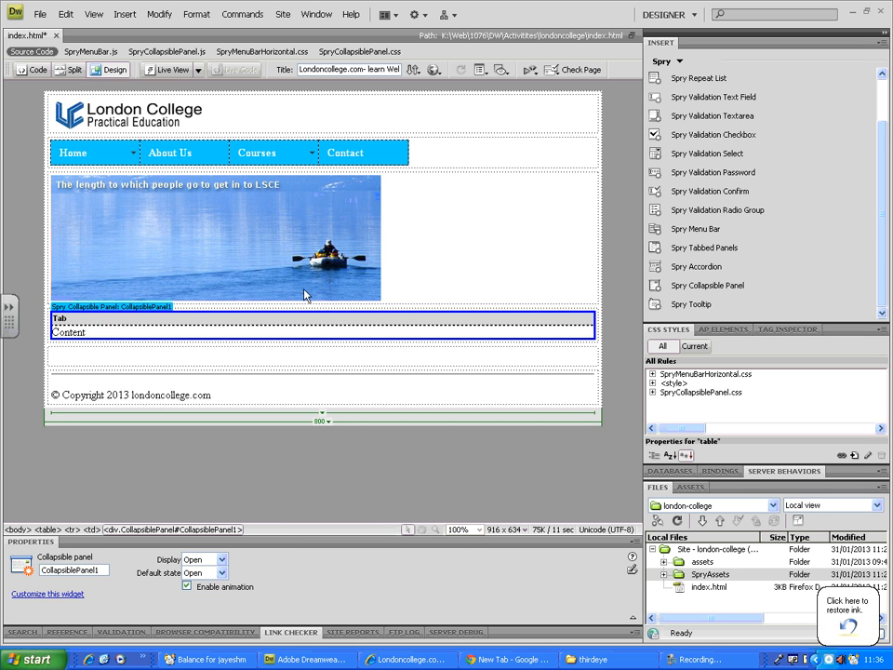
# Save index.html and accept copying the collapsible panel's dependent files to the site.
pyautogui.click(40, 14)
pyautogui.click(77, 138)
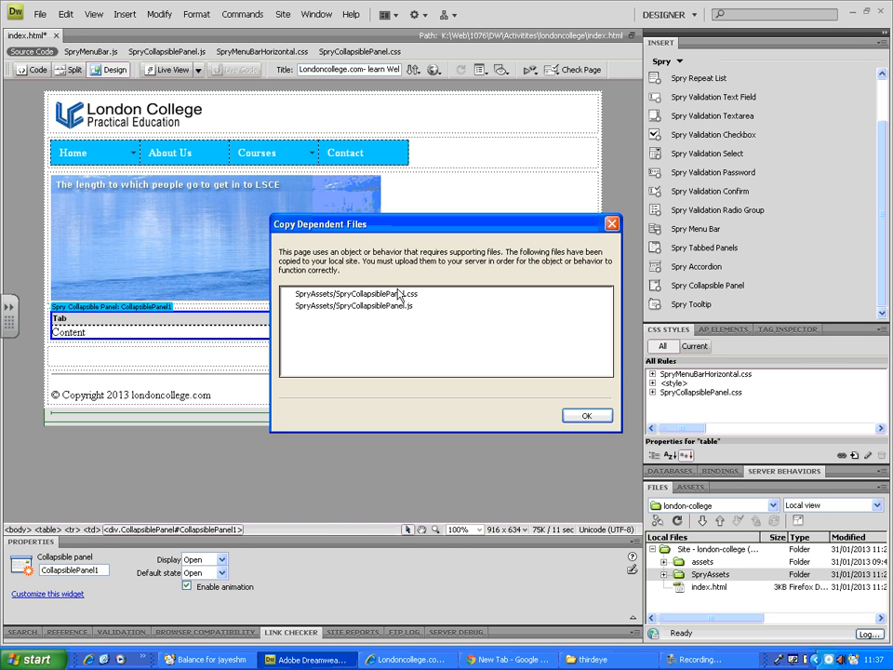
pyautogui.click(587, 416)
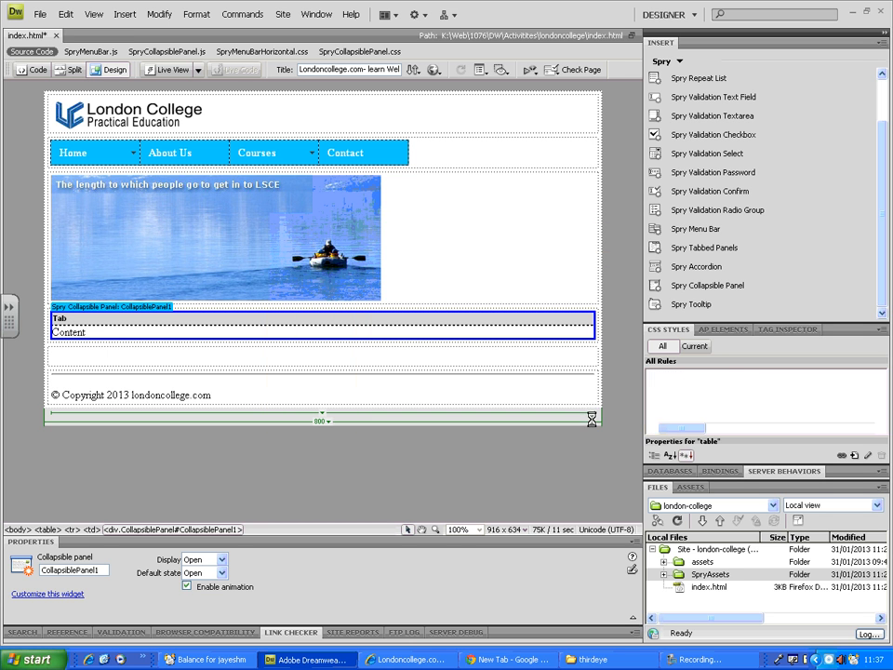
# Reload the page in Internet Explorer and test collapsing and expanding the panel.
pyautogui.click(403, 660)
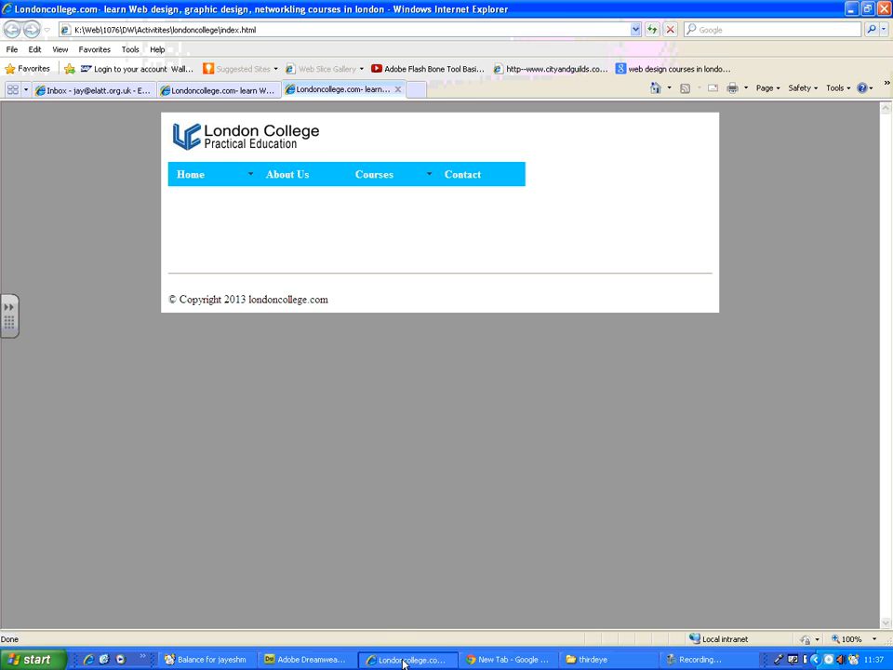
pyautogui.click(652, 30)
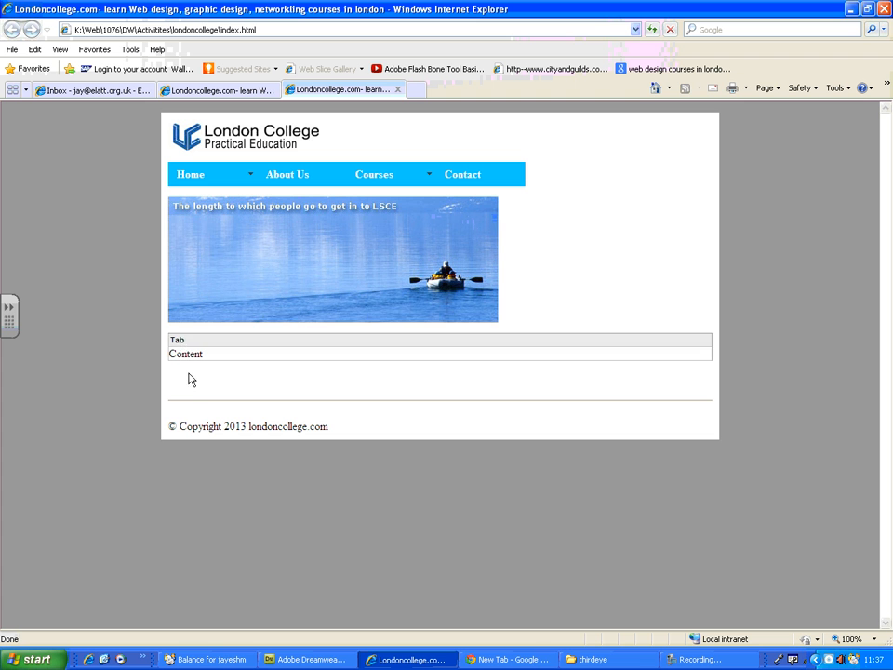
pyautogui.click(269, 345)
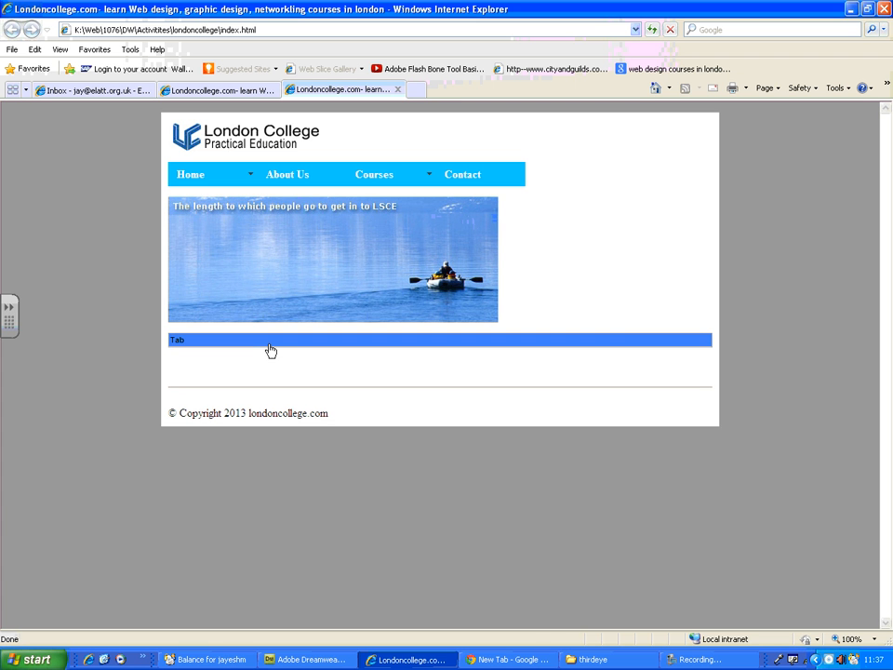
pyautogui.click(269, 344)
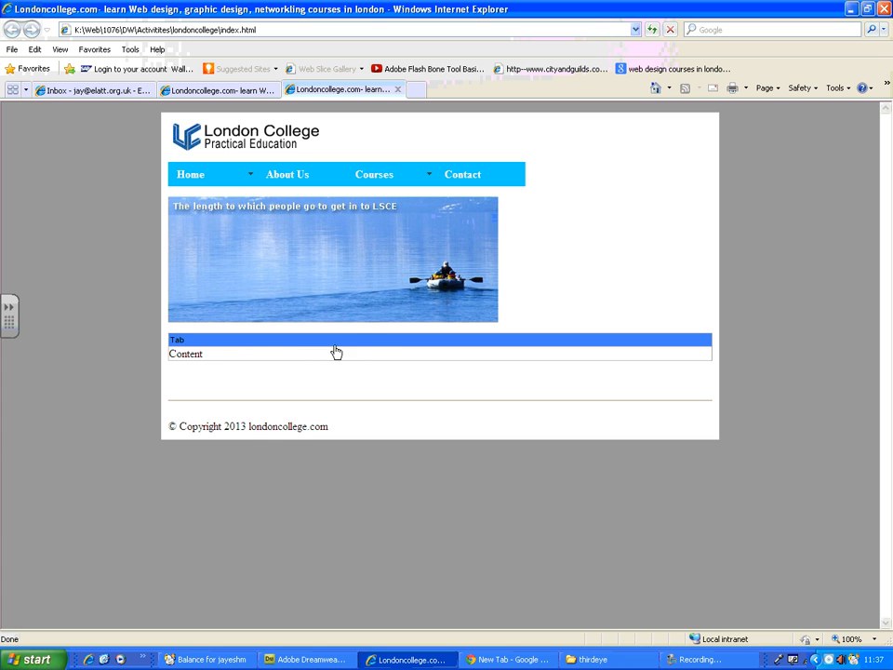
pyautogui.click(370, 345)
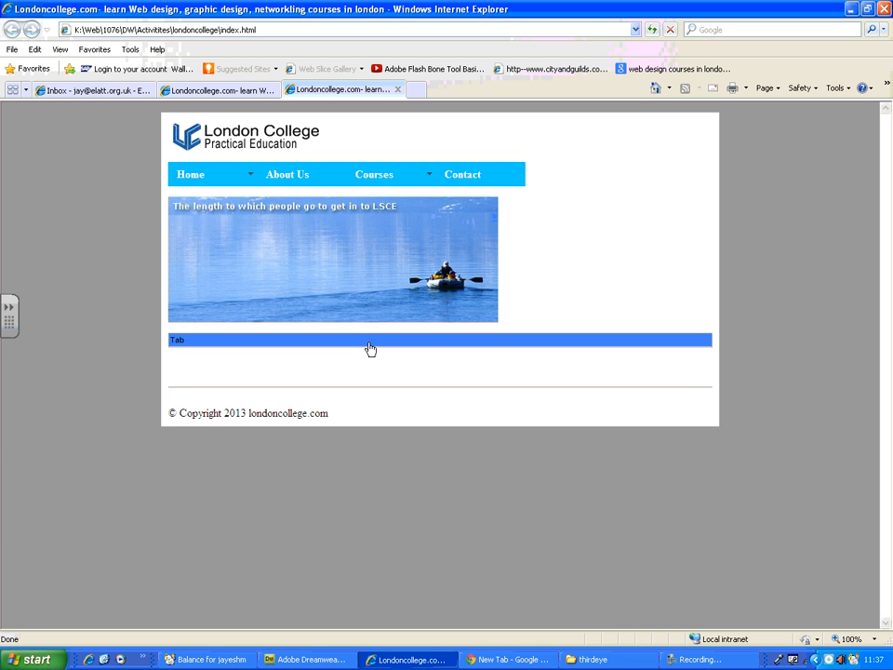
pyautogui.click(369, 346)
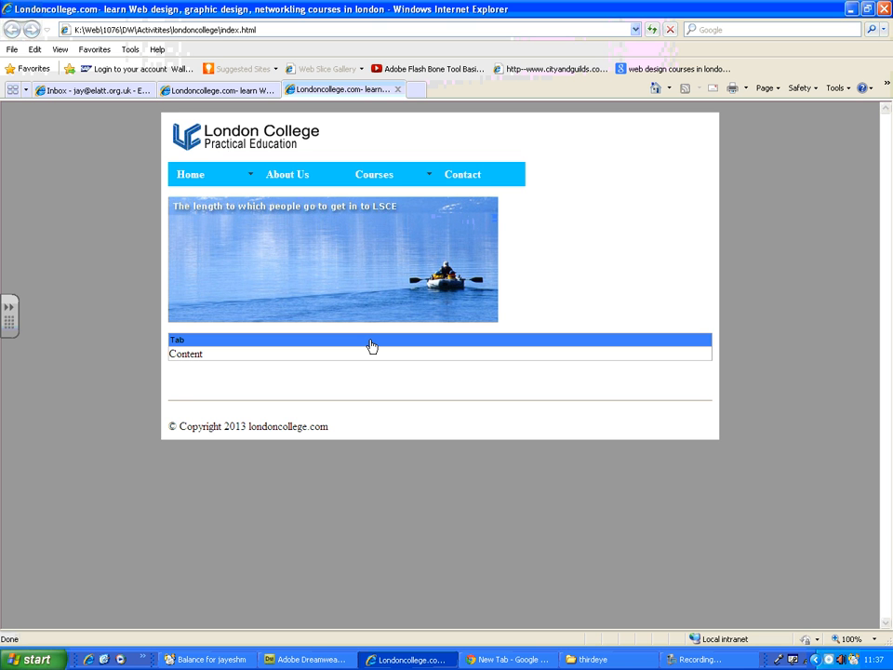
# Return to Dreamweaver and replace the collapsible panel's tab title with "ABOUT US".
pyautogui.click(310, 657)
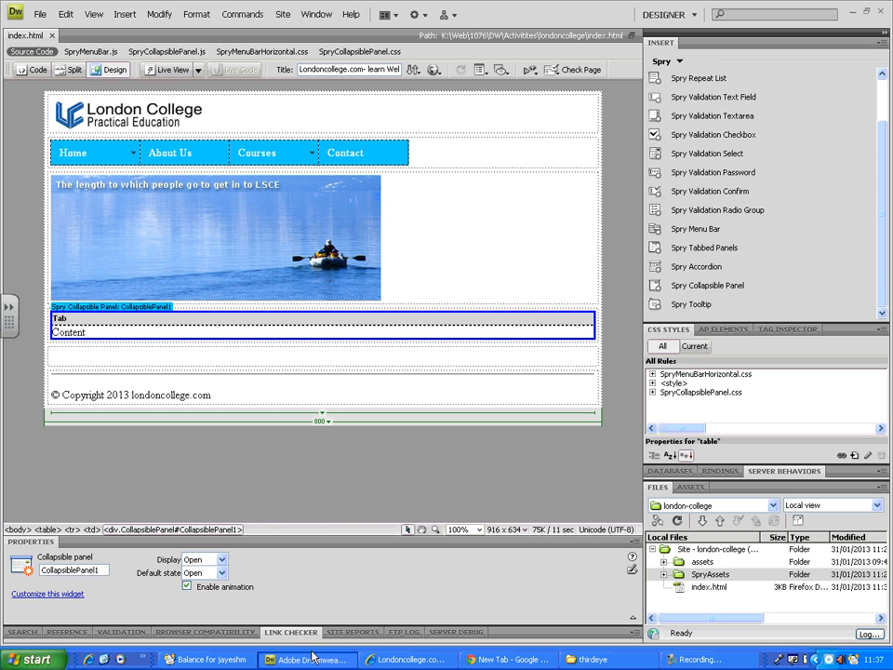
pyautogui.click(215, 318)
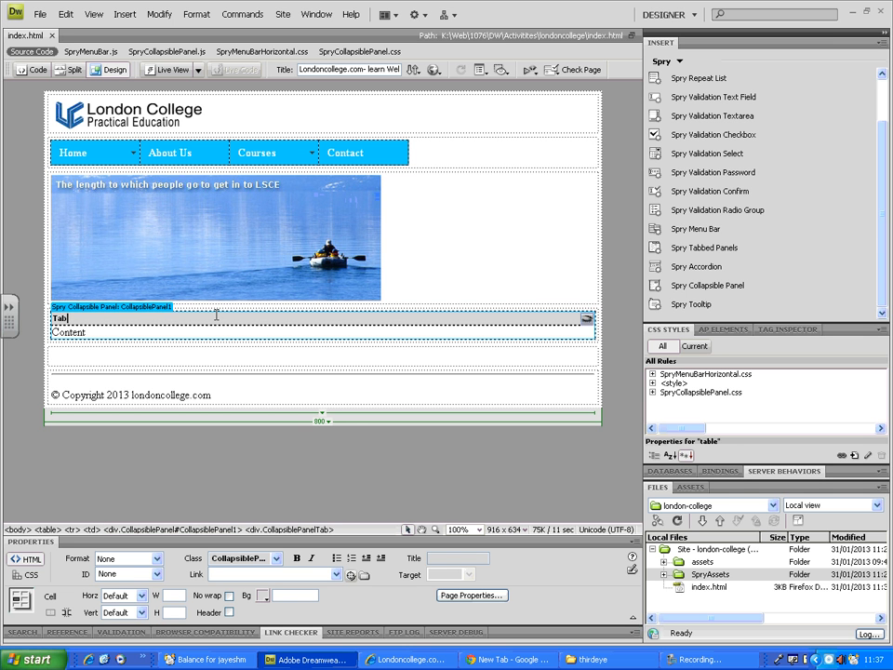
pyautogui.moveTo(71, 318); pyautogui.dragTo(54, 318)
pyautogui.write('about')
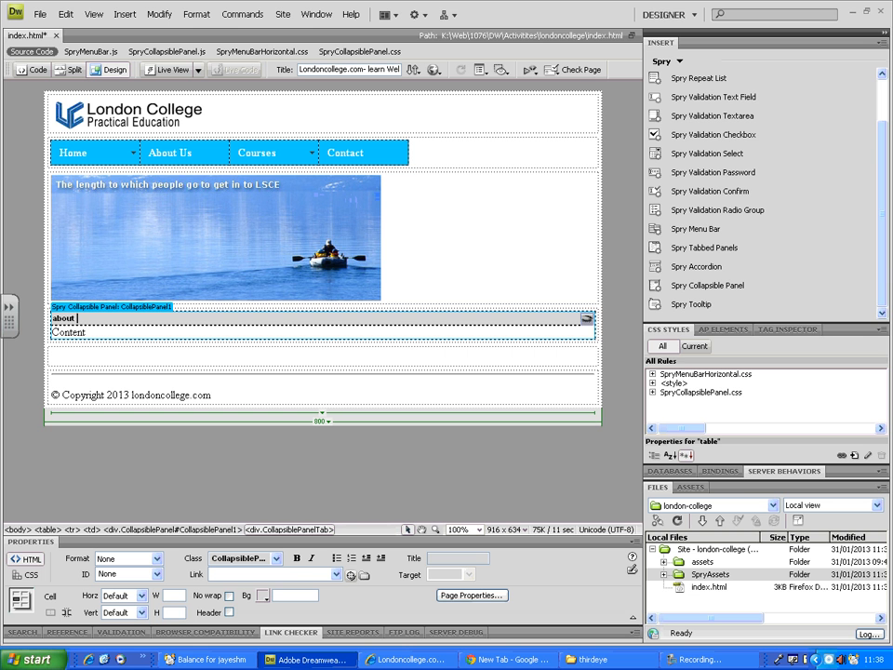
pyautogui.write(' Us')
pyautogui.moveTo(54, 318); pyautogui.dragTo(142, 317)
pyautogui.write('ABOUT US')
# Select the collapsible panel's placeholder content, then switch to the file browser and open K:\Web\1076\DW\Activitites\londoncollege\assets.
pyautogui.click(86, 332)
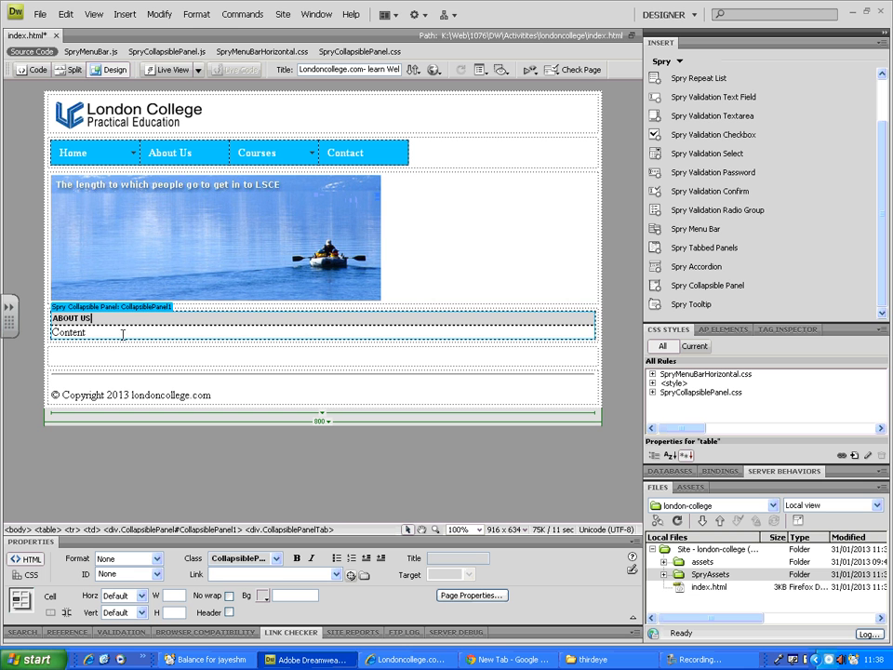
pyautogui.moveTo(85, 332); pyautogui.dragTo(51, 333)
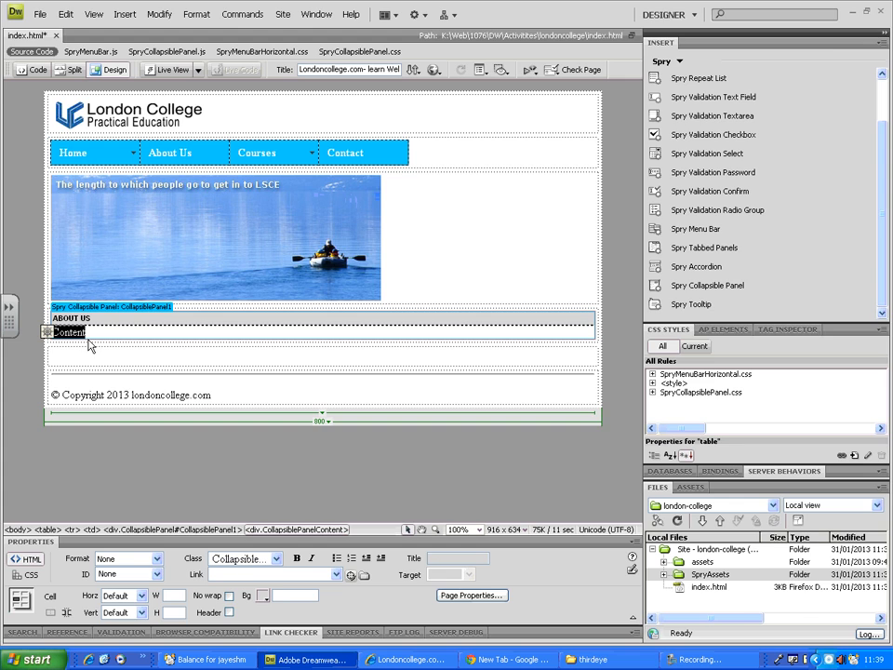
pyautogui.click(604, 661)
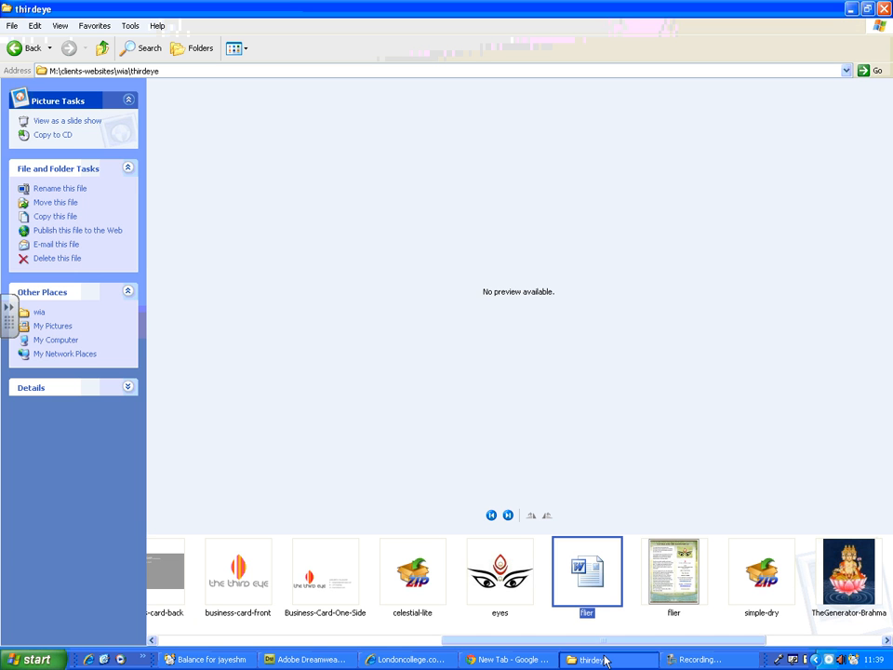
pyautogui.click(54, 340)
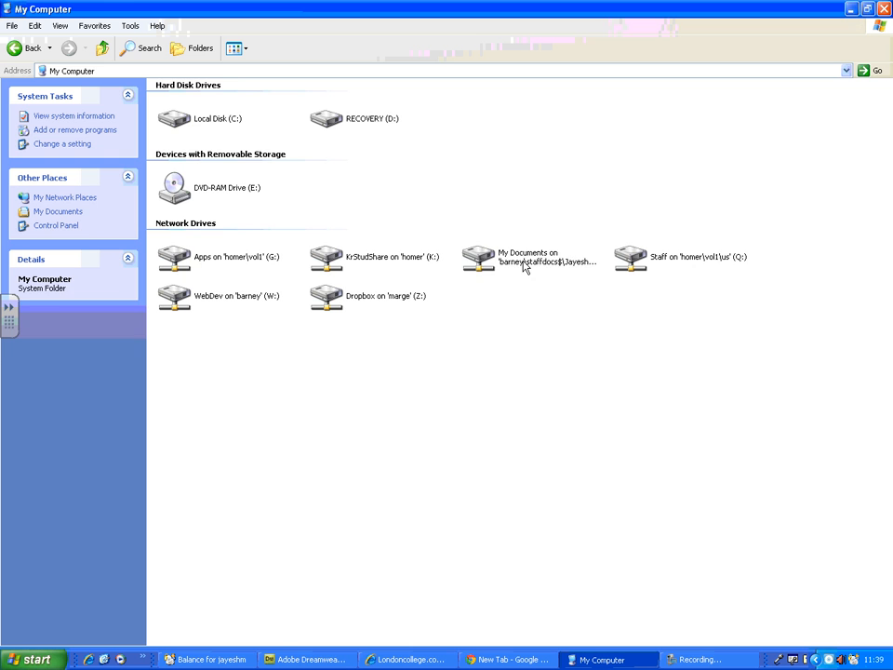
pyautogui.click(524, 265)
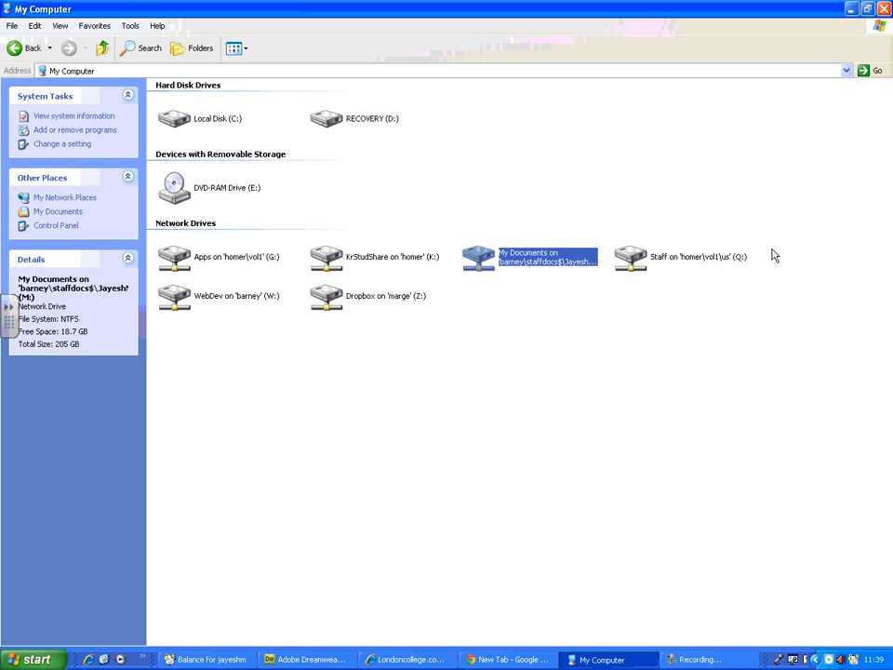
pyautogui.doubleClick(428, 258)
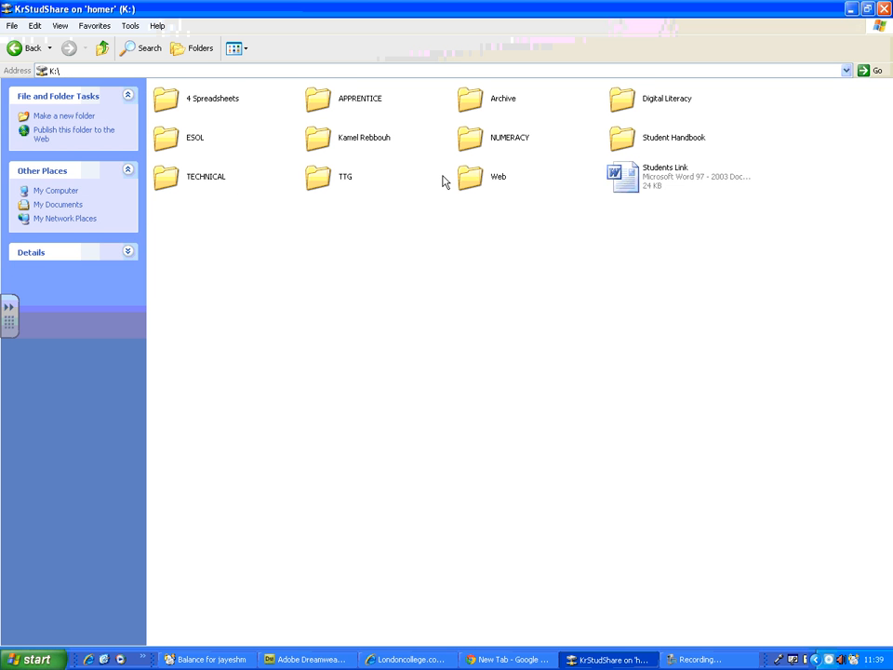
pyautogui.doubleClick(465, 177)
pyautogui.doubleClick(630, 140)
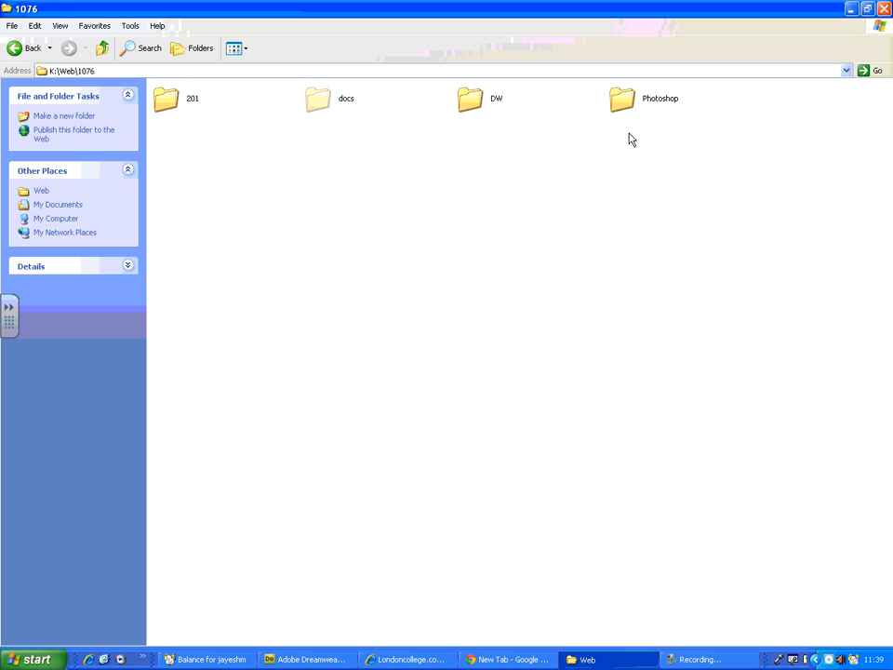
pyautogui.doubleClick(476, 107)
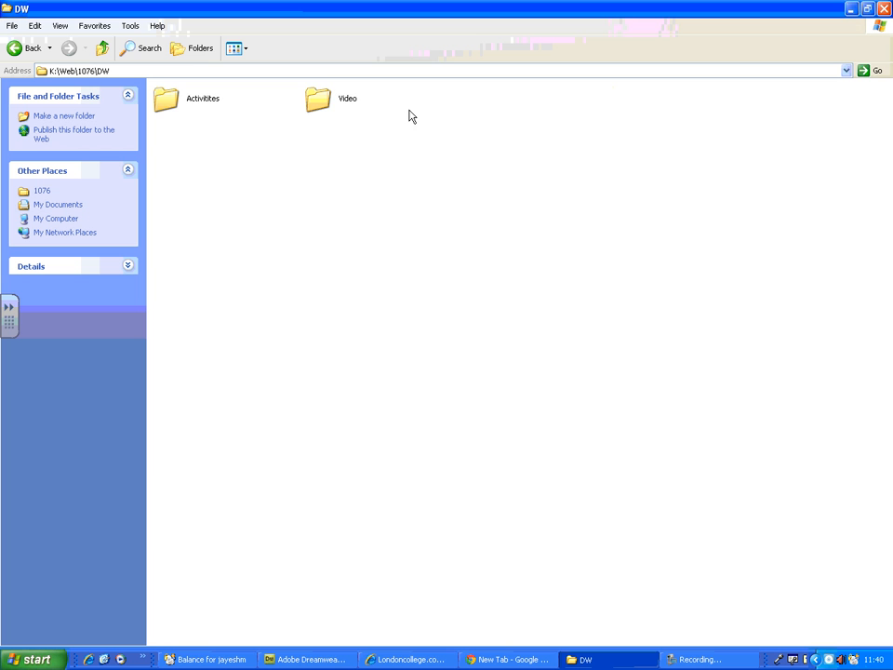
pyautogui.doubleClick(221, 104)
pyautogui.doubleClick(321, 99)
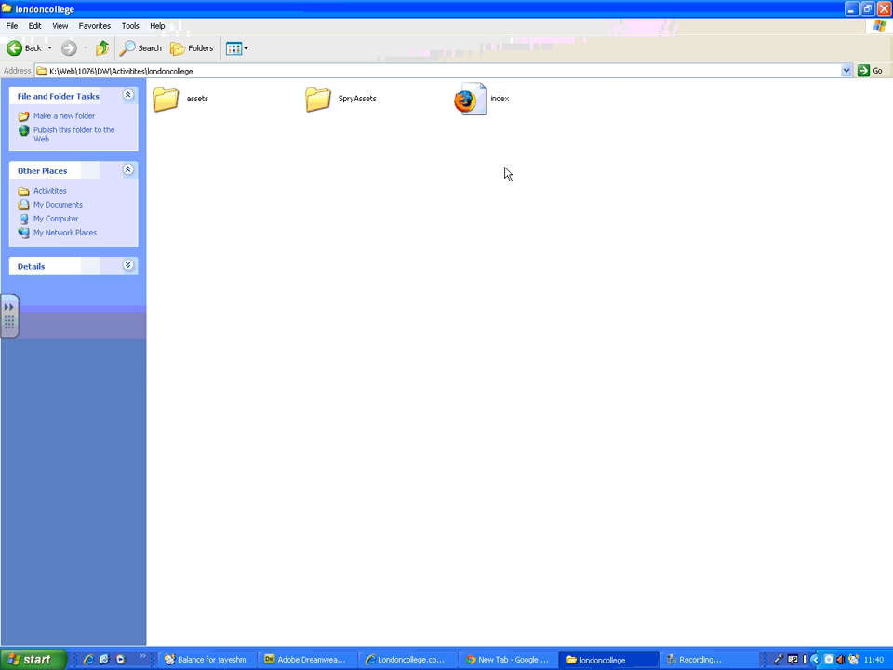
pyautogui.doubleClick(192, 106)
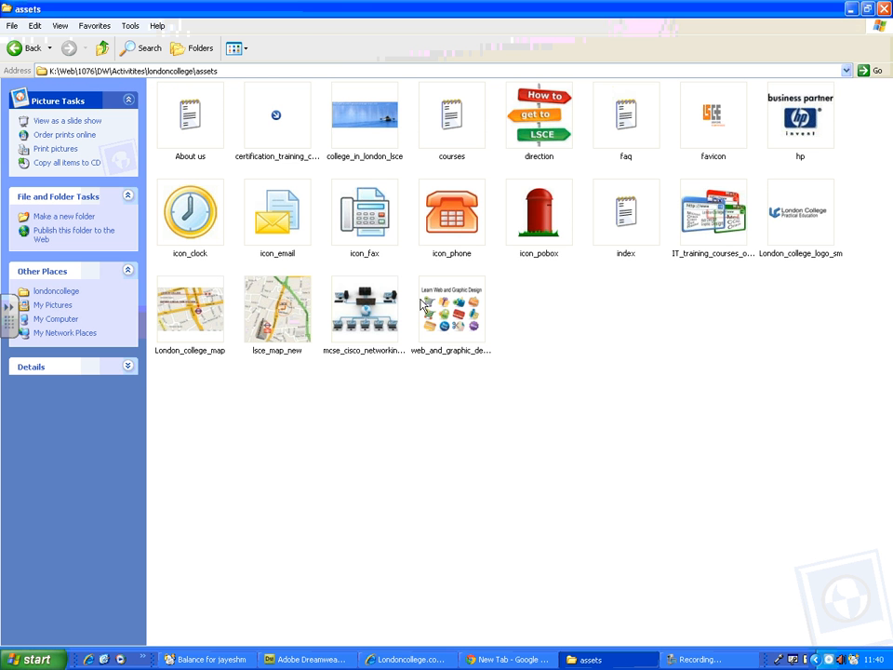
# Open the About us text file in Notepad and copy its three introductory paragraphs above the Facilities heading.
pyautogui.doubleClick(191, 119)
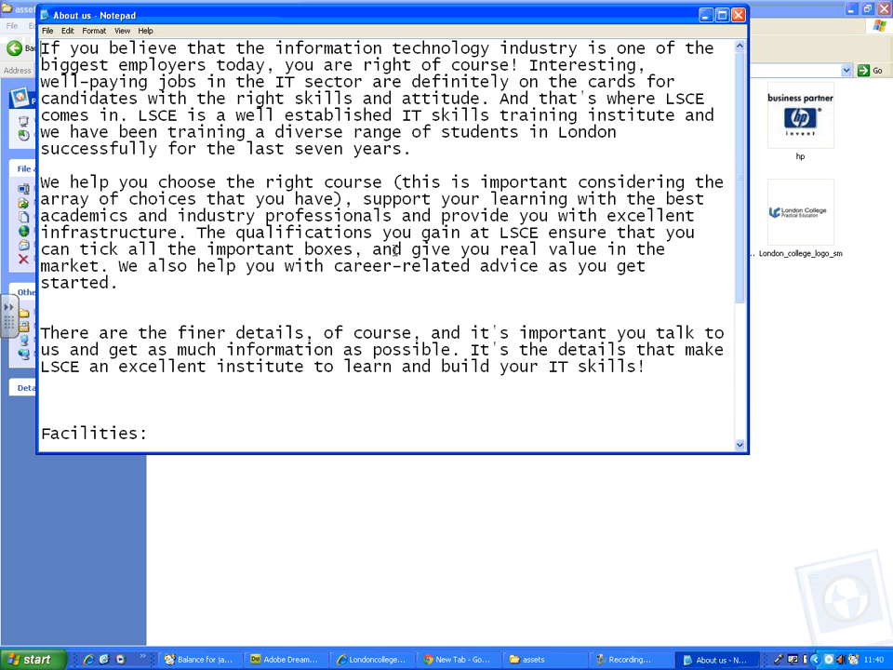
pyautogui.scroll(-5, 70, 320)
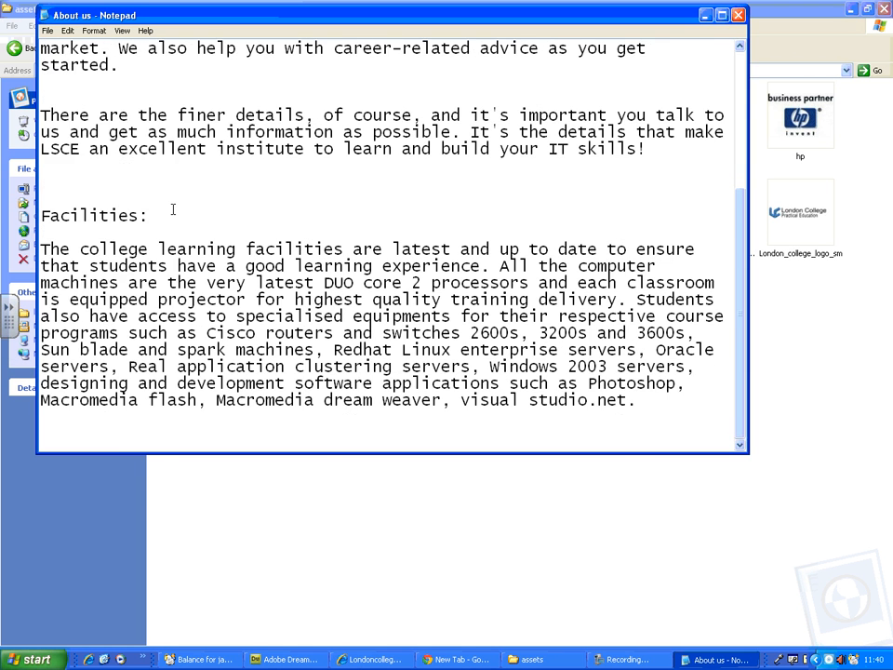
pyautogui.scroll(5, 172, 209)
pyautogui.scroll(-5, 173, 204)
pyautogui.scroll(5, 174, 204)
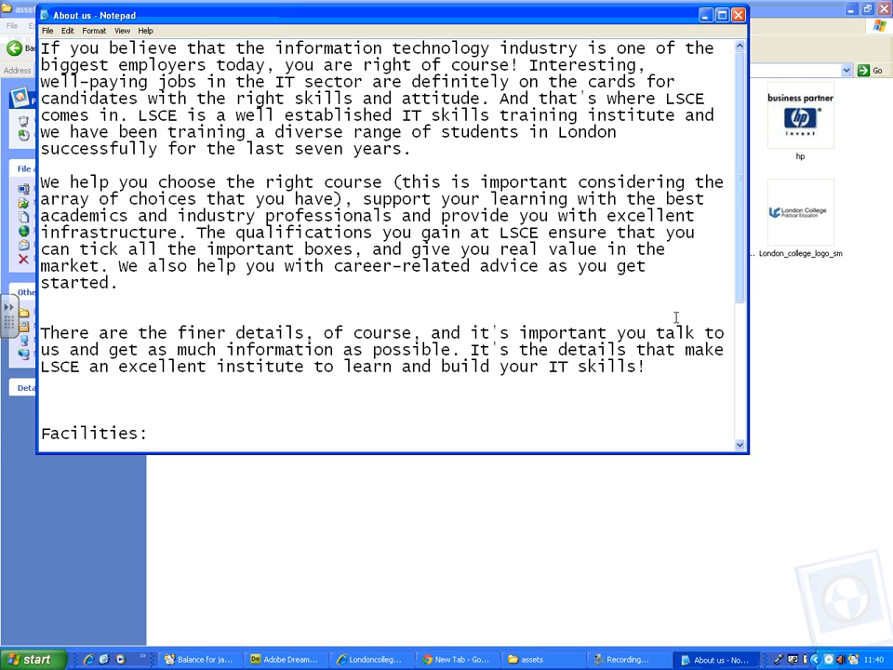
pyautogui.moveTo(657, 366); pyautogui.dragTo(2, 53)
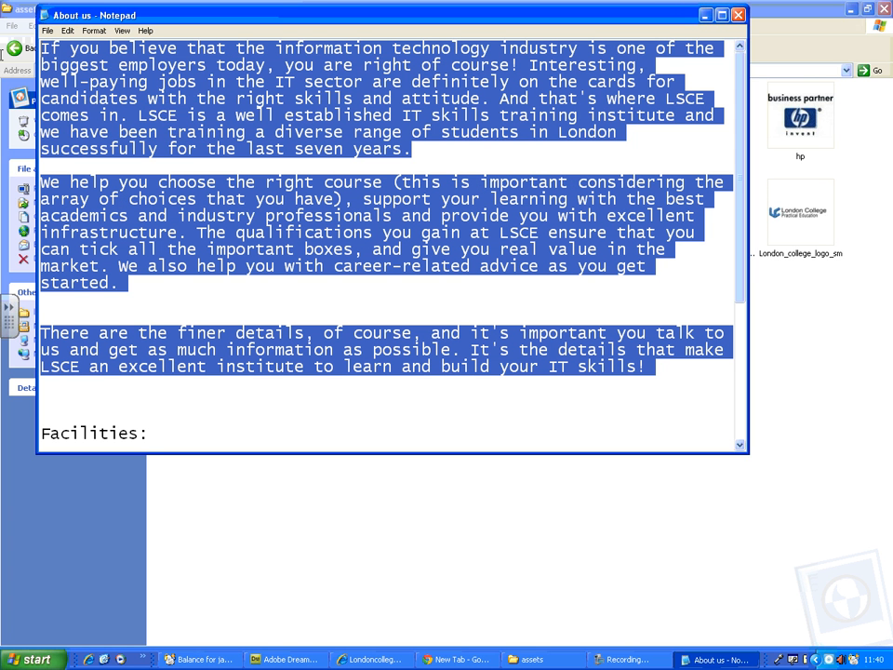
pyautogui.rightClick(159, 68)
pyautogui.click(181, 104)
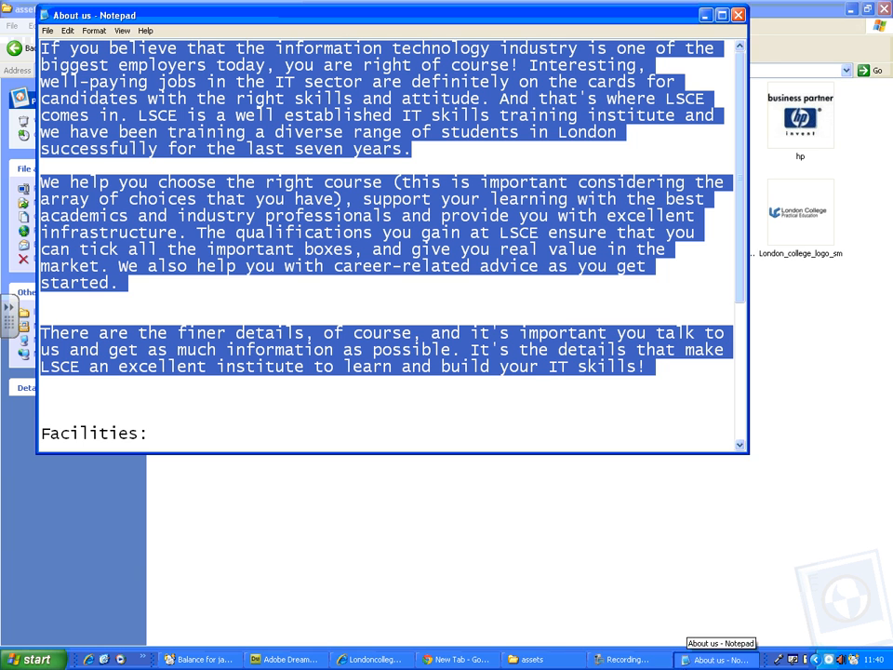
# Return to Dreamweaver and replace the ABOUT US panel's placeholder content with the copied paragraphs.
pyautogui.click(284, 660)
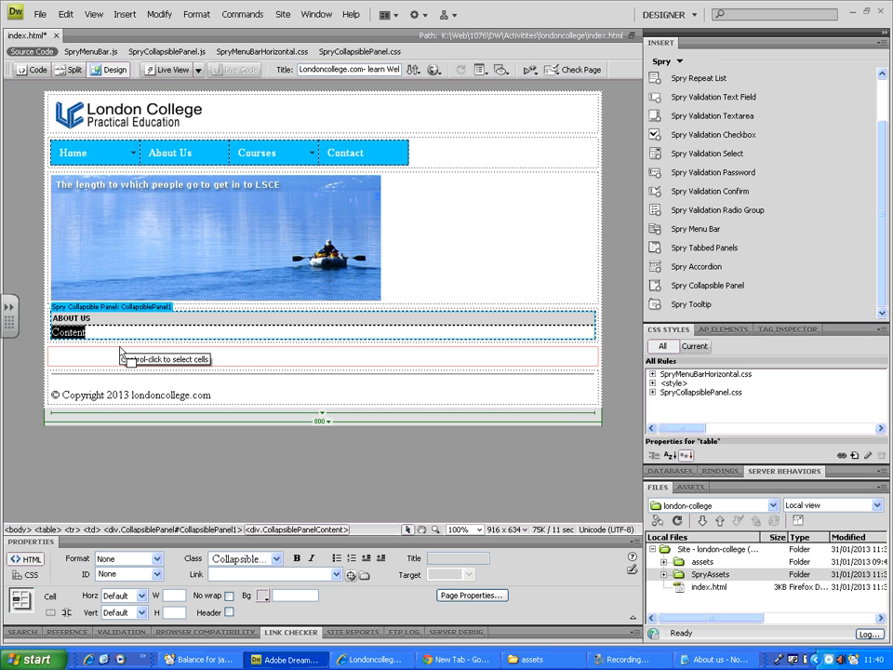
pyautogui.hotkey('ctrl', 'v')
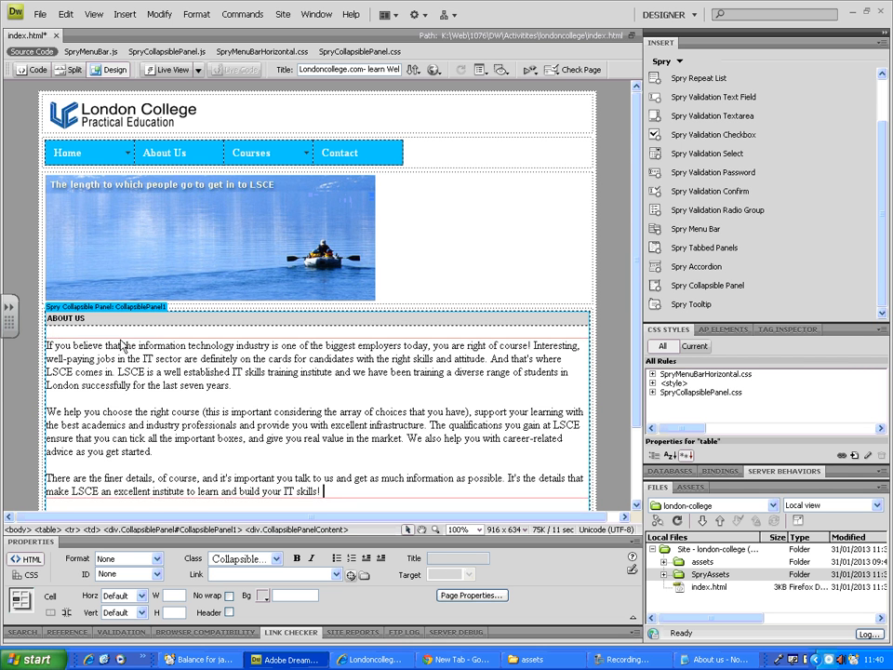
pyautogui.scroll(-2, 424, 424)
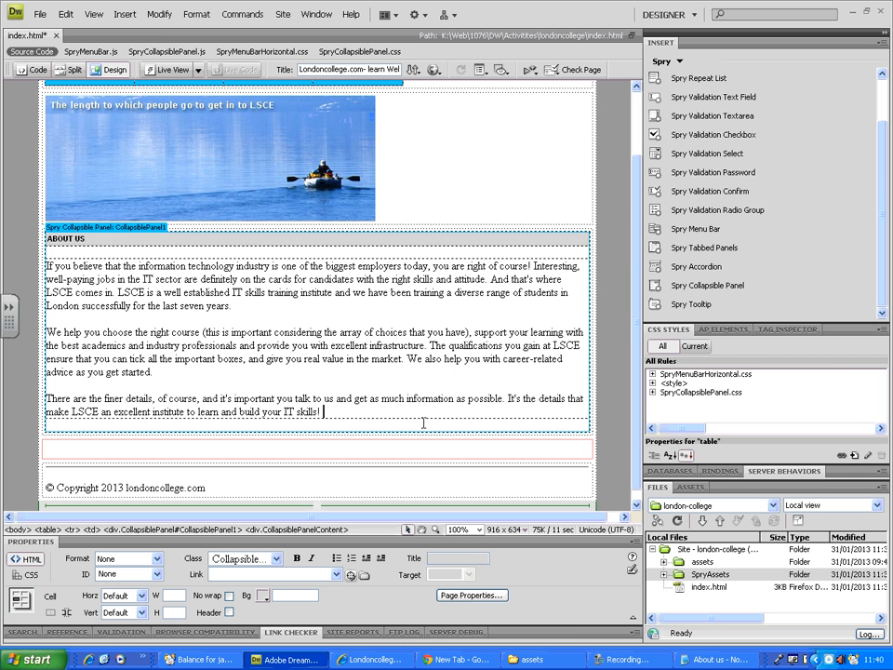
pyautogui.click(337, 420)
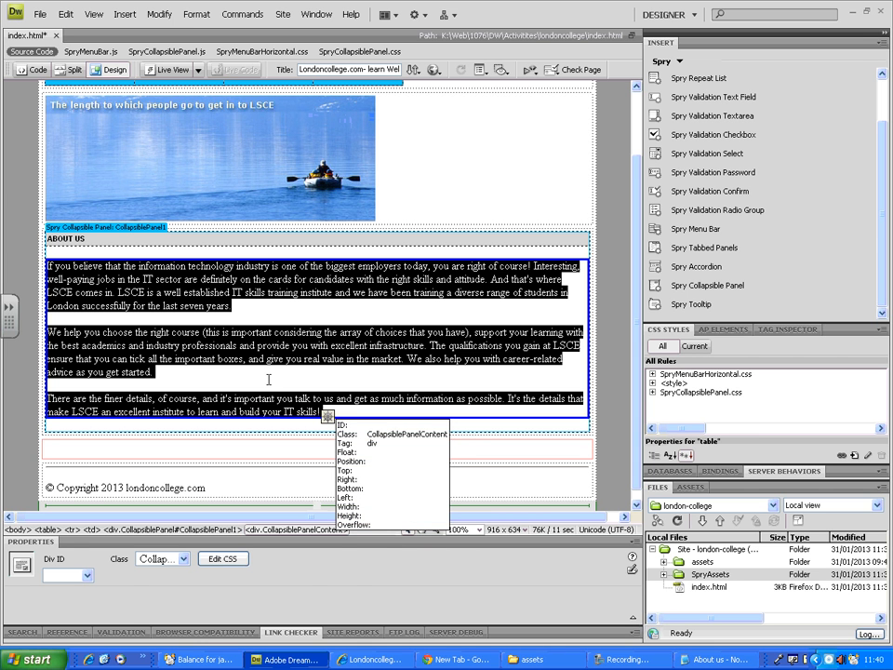
pyautogui.click(154, 359)
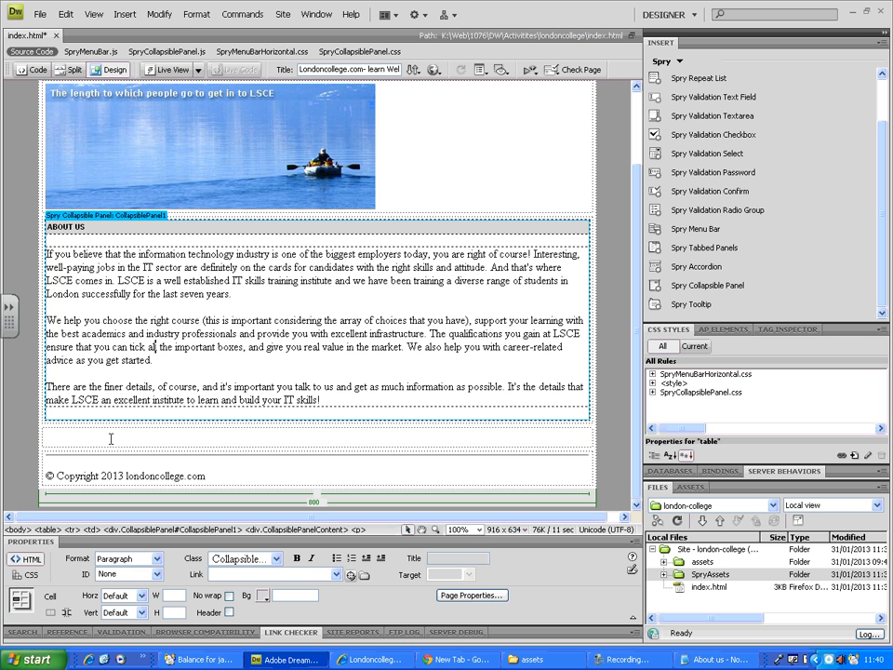
# Insert a second Spry Collapsible Panel in the empty table row below the ABOUT US panel.
pyautogui.click(109, 437)
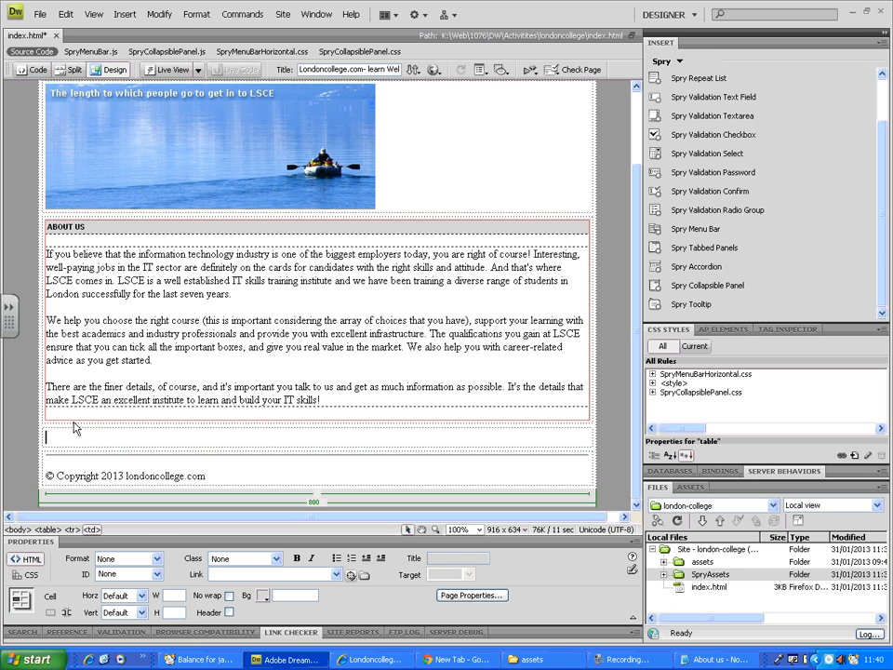
pyautogui.click(89, 435)
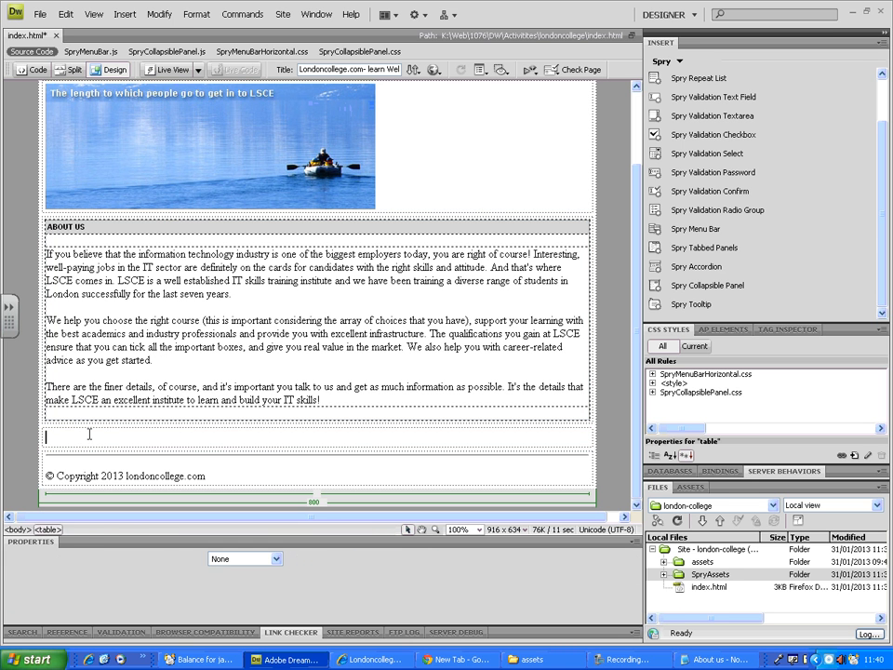
pyautogui.click(707, 291)
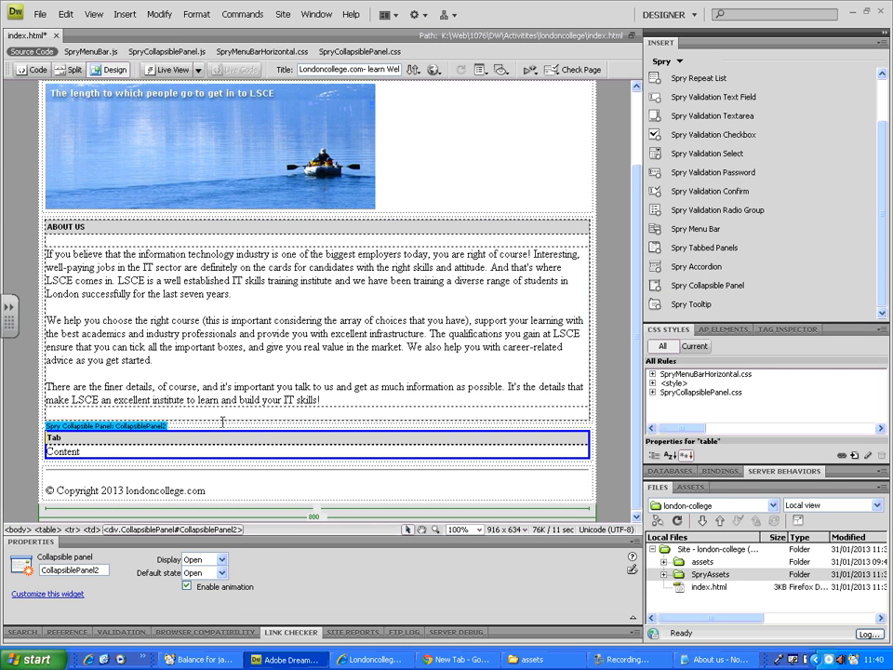
# Replace the second panel's tab title with the Facilities heading from the About us text file, written in capitals as "FACILITIES".
pyautogui.moveTo(63, 437); pyautogui.dragTo(45, 438)
pyautogui.hotkey('alt', 'Tab')
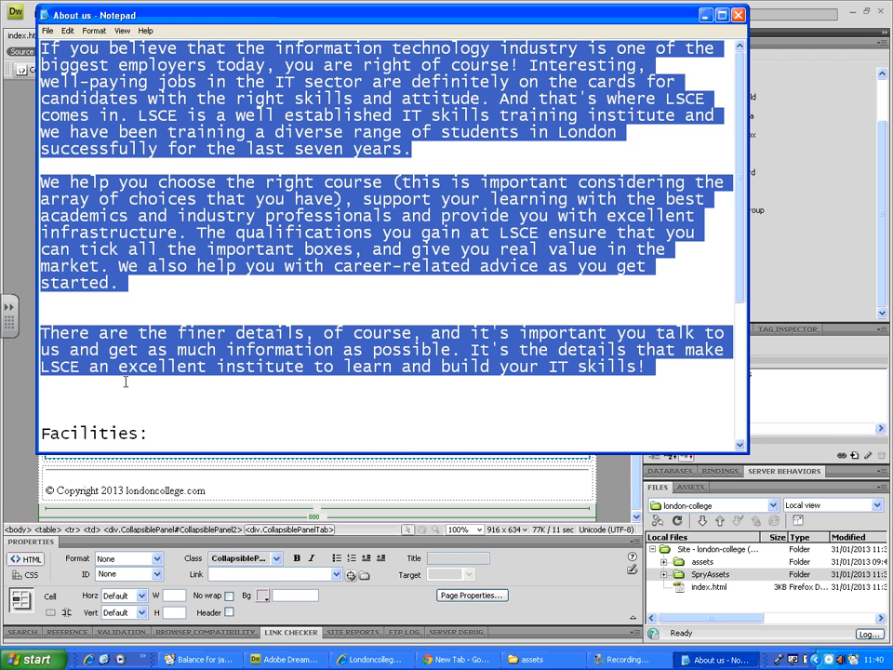
pyautogui.scroll(-1, 109, 432)
pyautogui.moveTo(141, 383); pyautogui.dragTo(34, 391)
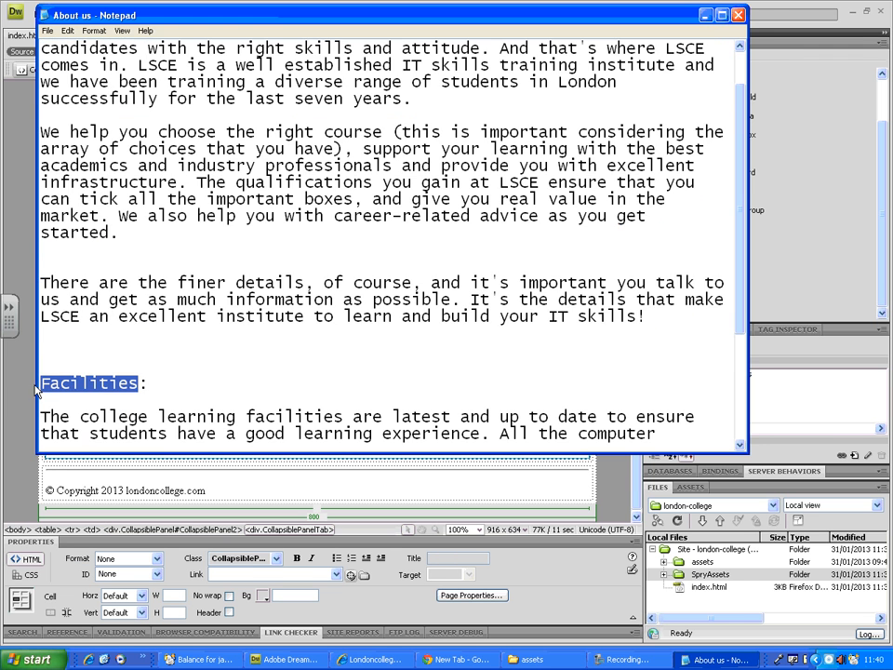
pyautogui.hotkey('alt', 'Tab')
pyautogui.hotkey('ctrl', 'v')
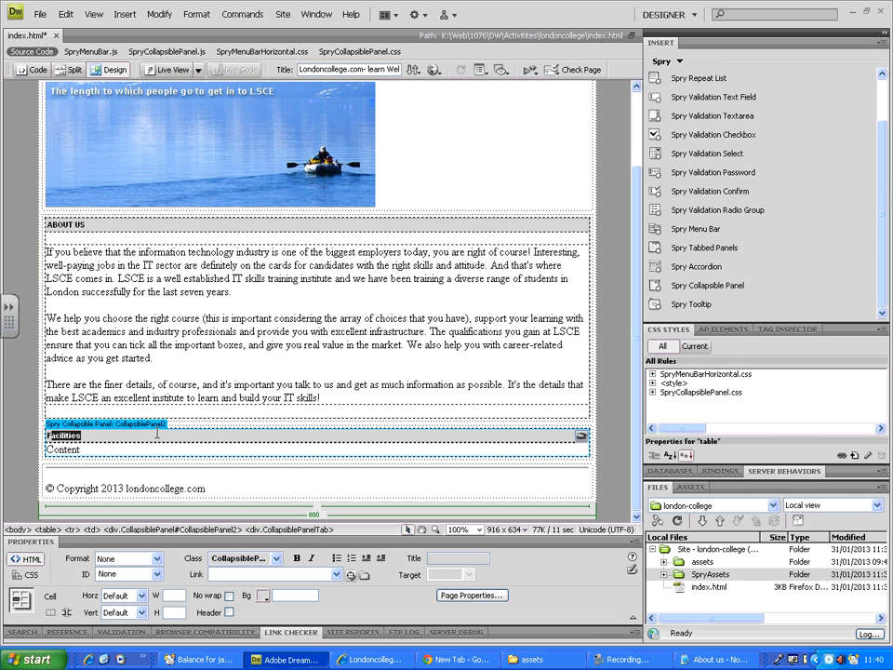
pyautogui.write('FACILITIWES')
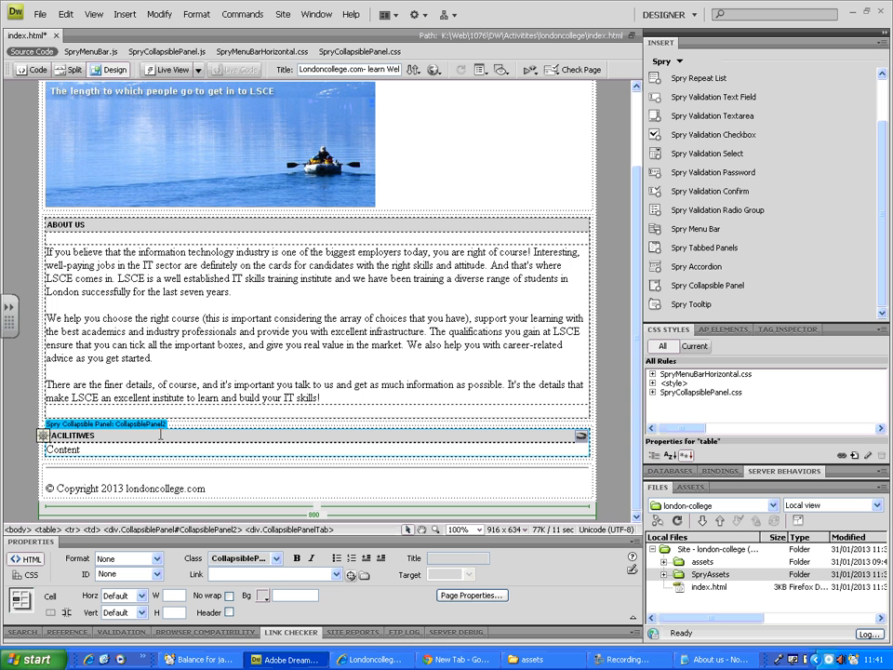
pyautogui.press('BackSpace')
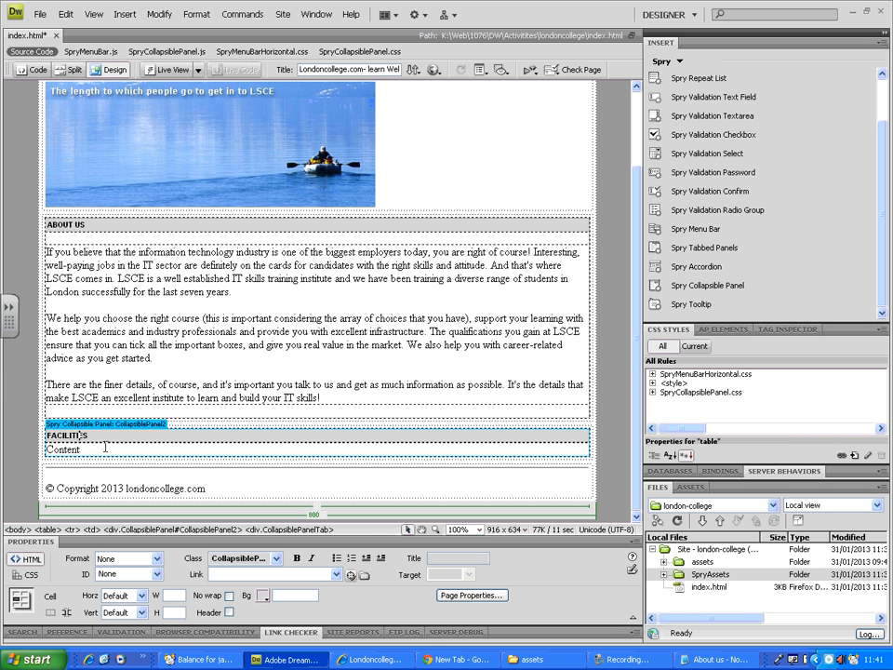
# Replace the FACILITIES panel's placeholder content with the college learning facilities paragraph copied from the About us text file.
pyautogui.moveTo(83, 449); pyautogui.dragTo(50, 449)
pyautogui.hotkey('alt', 'Tab')
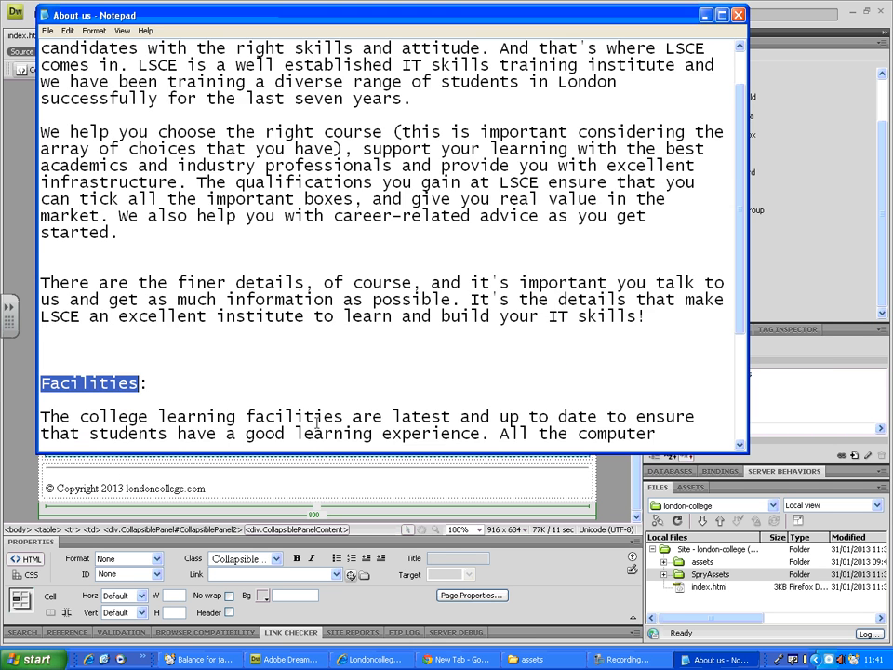
pyautogui.scroll(-3, 621, 398)
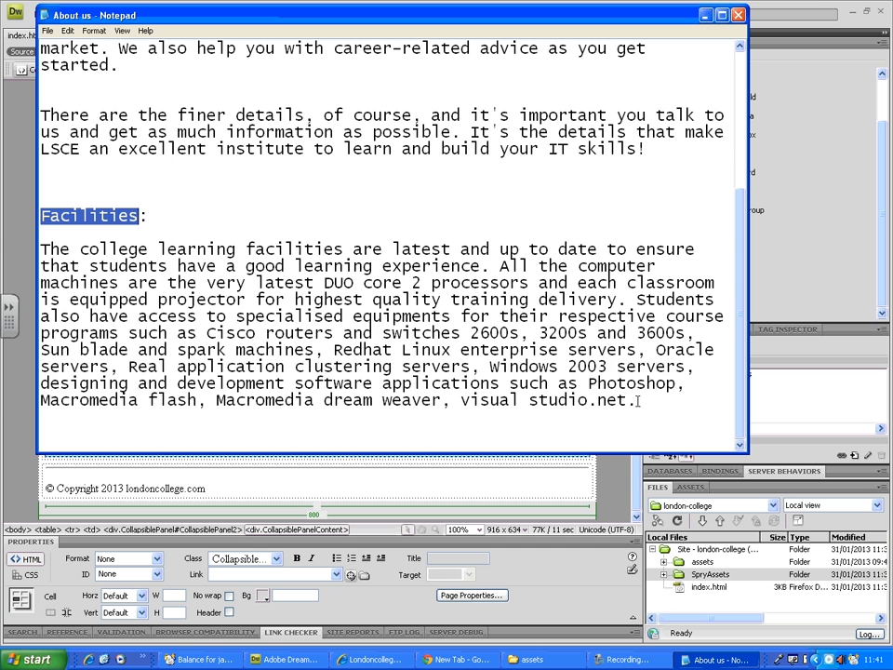
pyautogui.moveTo(635, 400); pyautogui.dragTo(41, 249)
pyautogui.hotkey('ctrl', 'c')
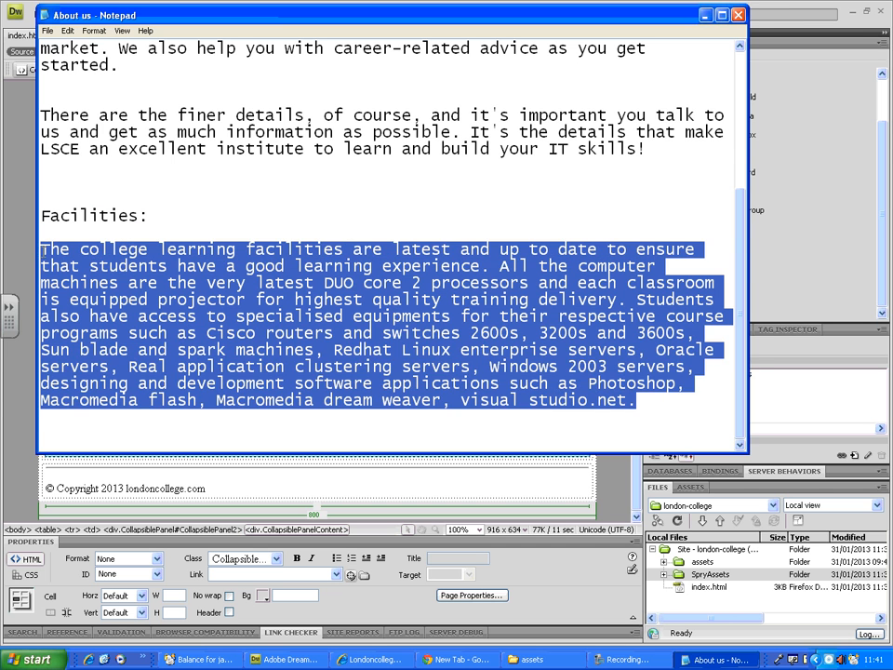
pyautogui.hotkey('alt', 'Tab')
pyautogui.hotkey('ctrl', 'v')
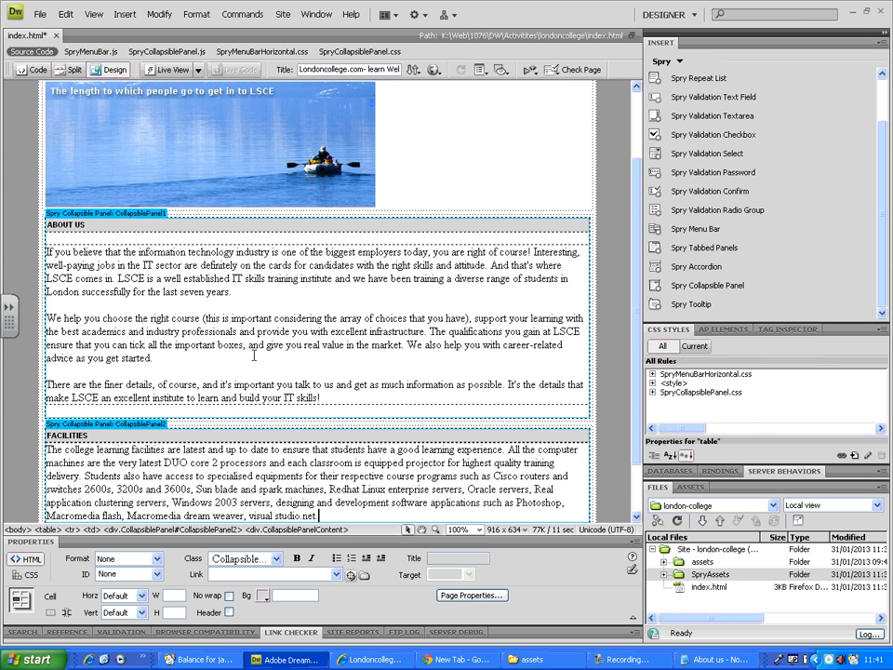
# Save index.html with both completed collapsible panels.
pyautogui.scroll(-2, 279, 279)
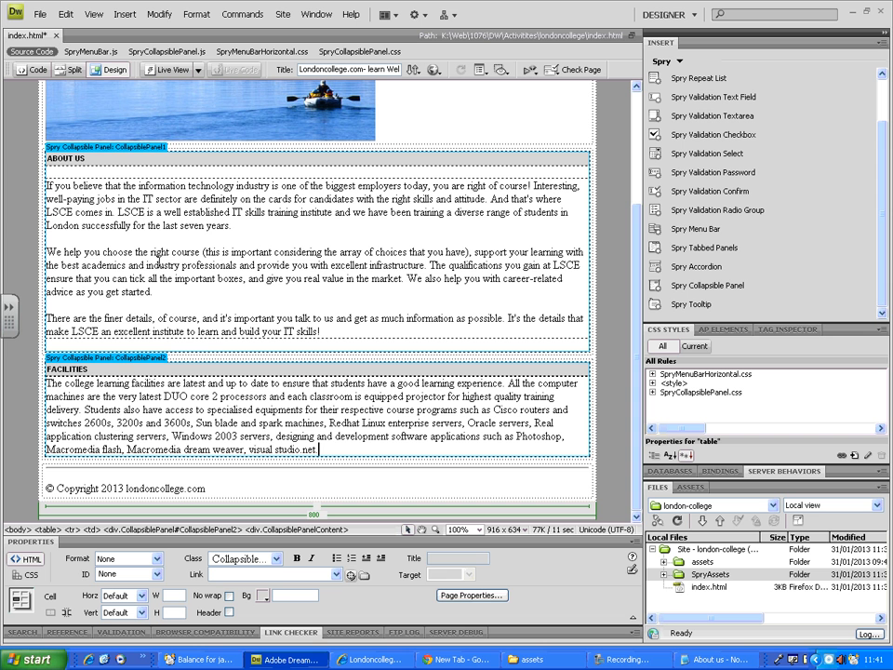
pyautogui.hotkey('ctrl', 's')
pyautogui.click(45, 20)
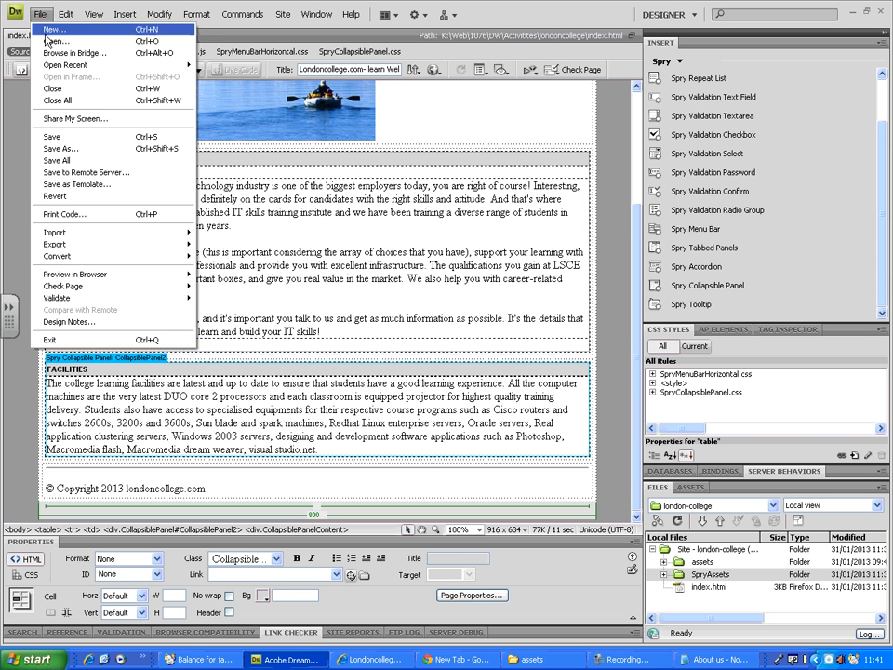
pyautogui.click(111, 137)
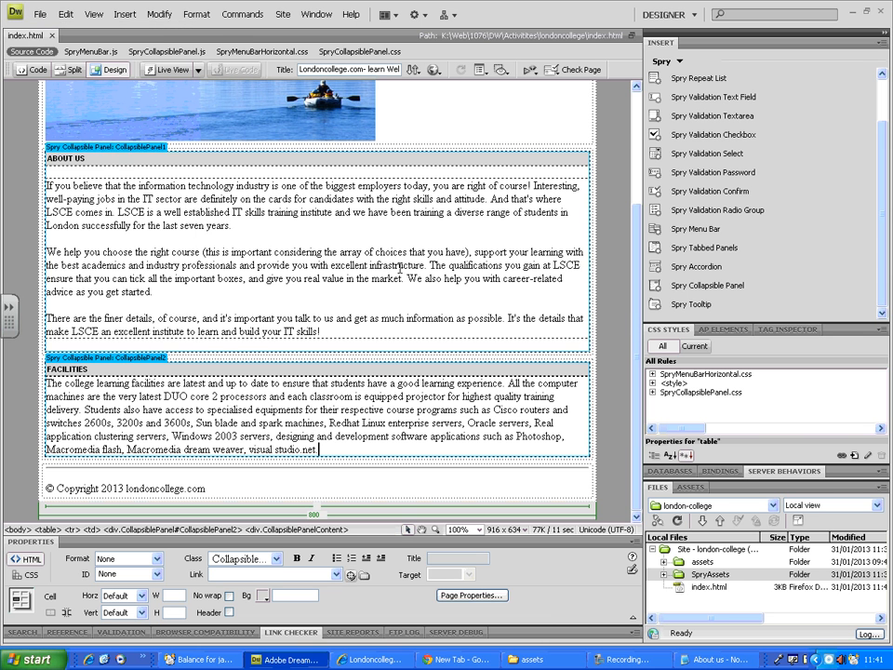
# Switch to Internet Explorer, reload index.html and test collapsing and expanding the ABOUT US and FACILITIES panels.
pyautogui.click(372, 659)
pyautogui.click(651, 29)
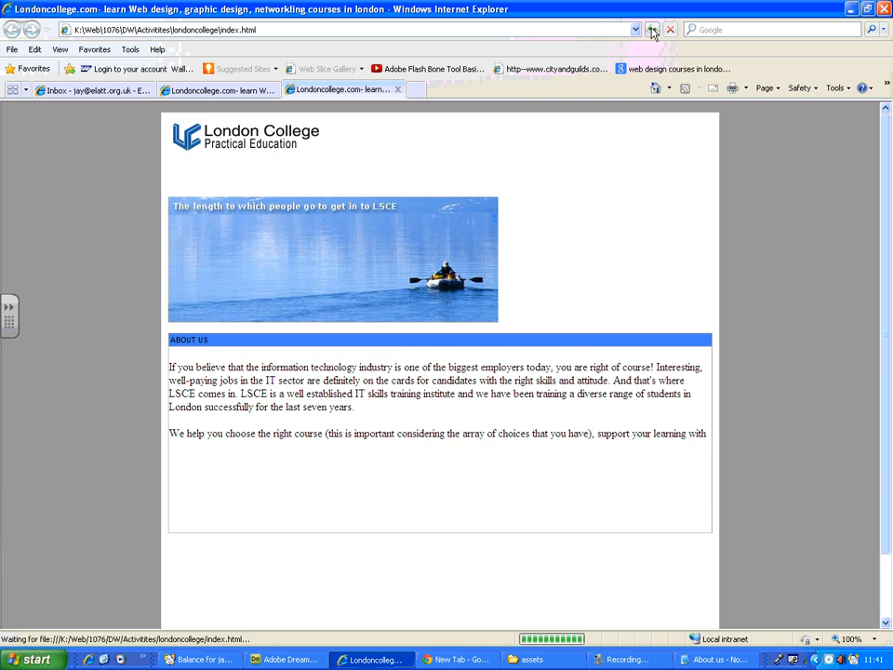
pyautogui.scroll(-2, 808, 388)
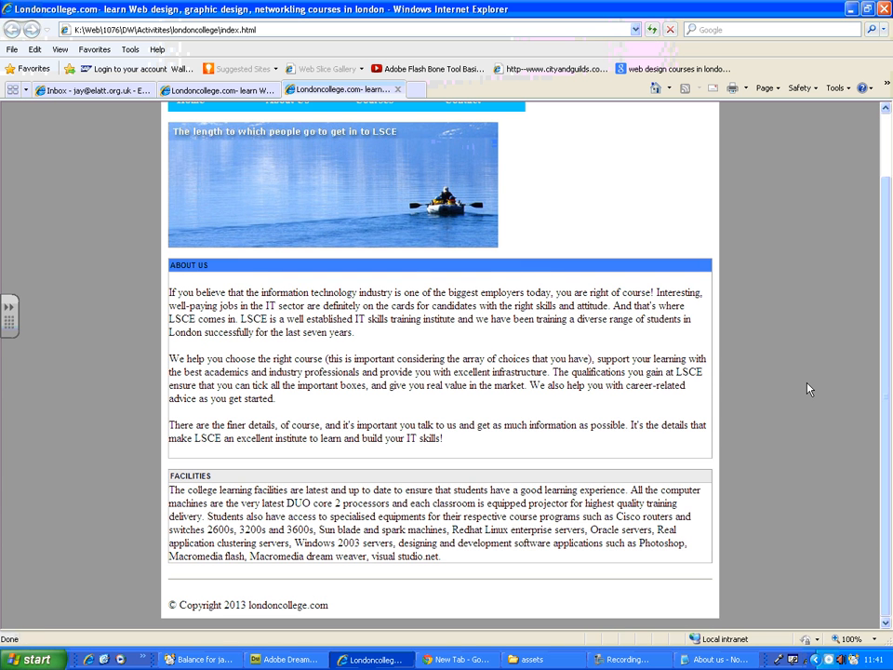
pyautogui.click(204, 270)
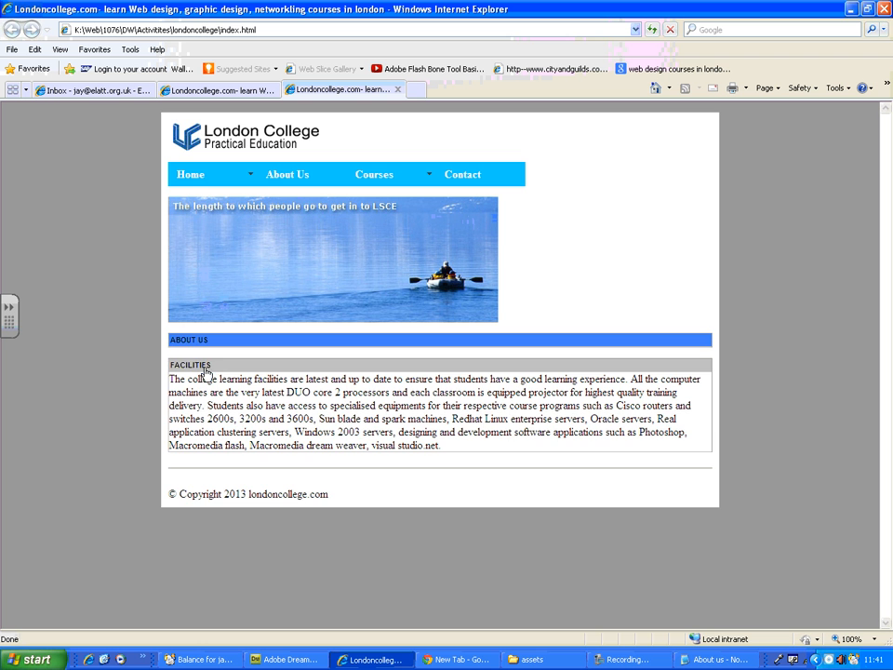
pyautogui.click(206, 369)
pyautogui.click(202, 341)
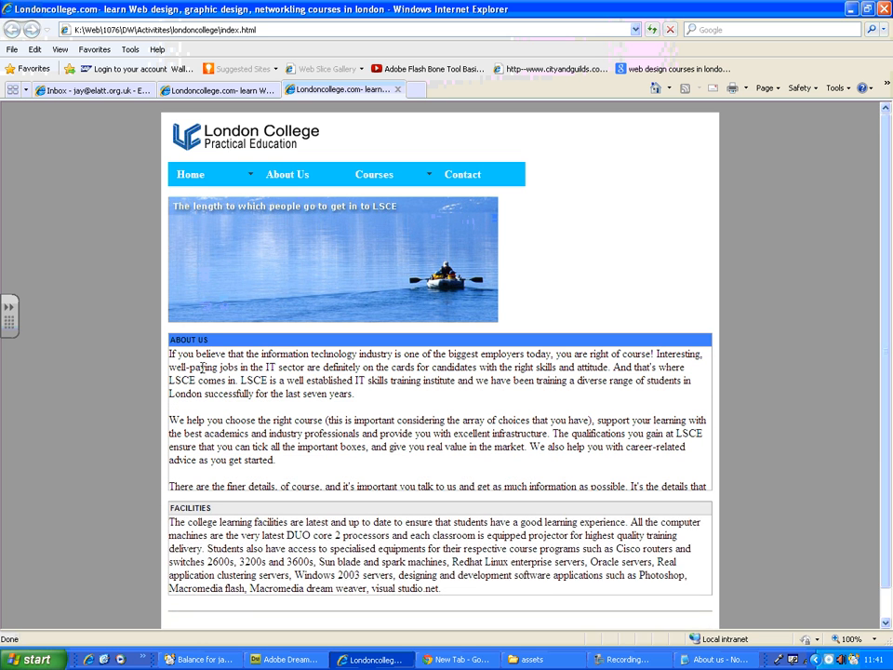
pyautogui.click(206, 521)
pyautogui.click(206, 341)
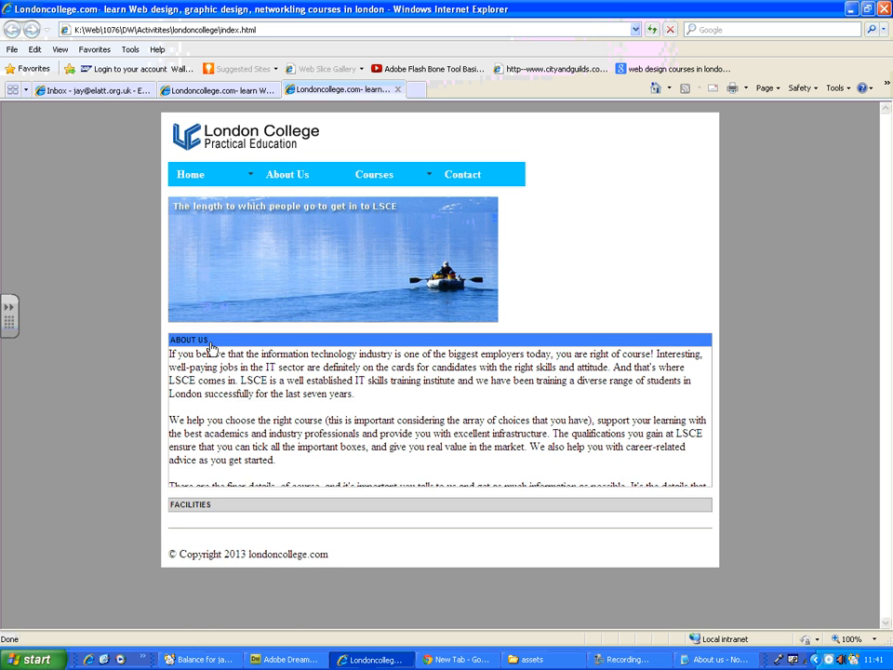
pyautogui.click(210, 368)
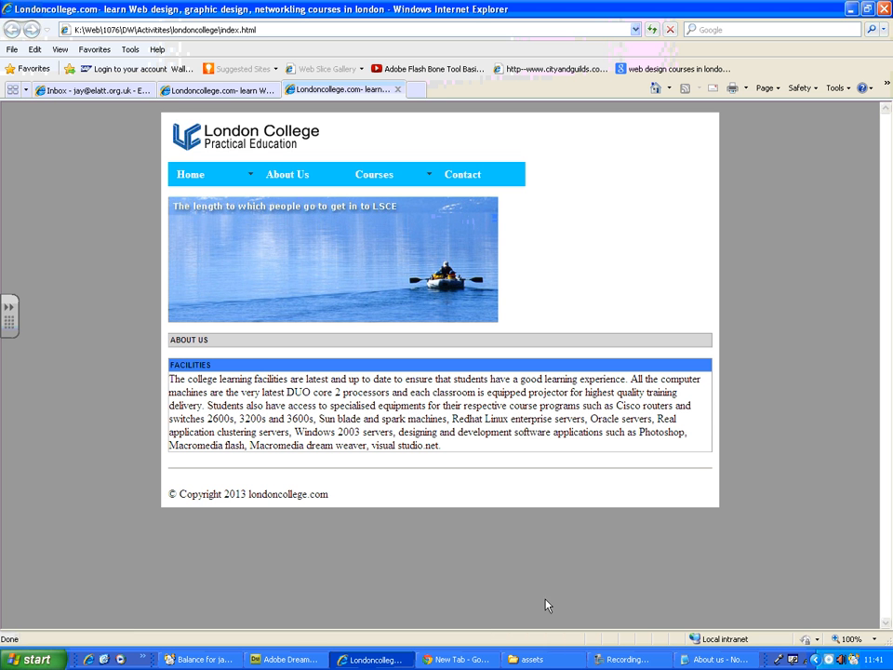
# Look over the image files in the assets folder and return to Dreamweaver.
pyautogui.click(286, 659)
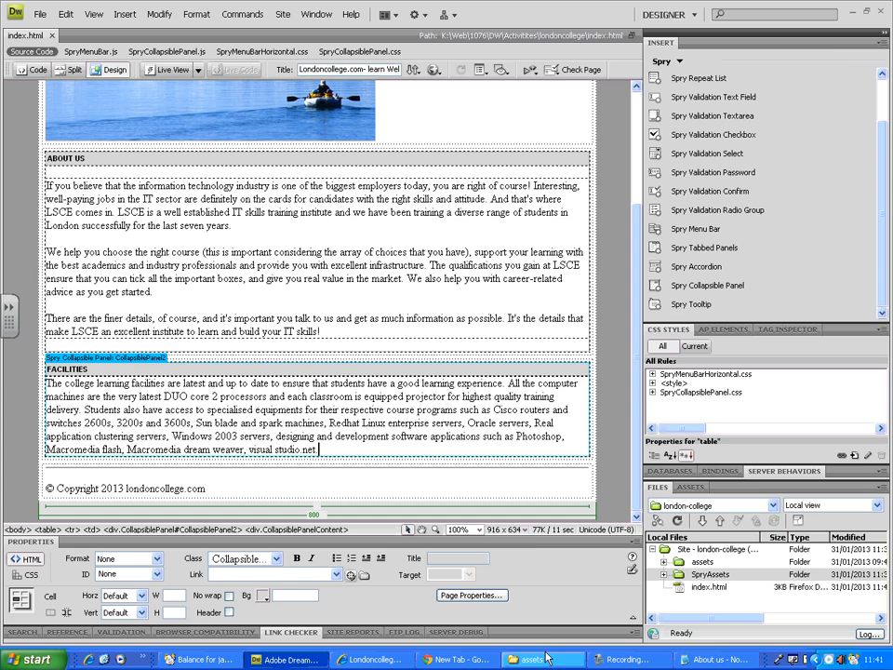
pyautogui.click(532, 659)
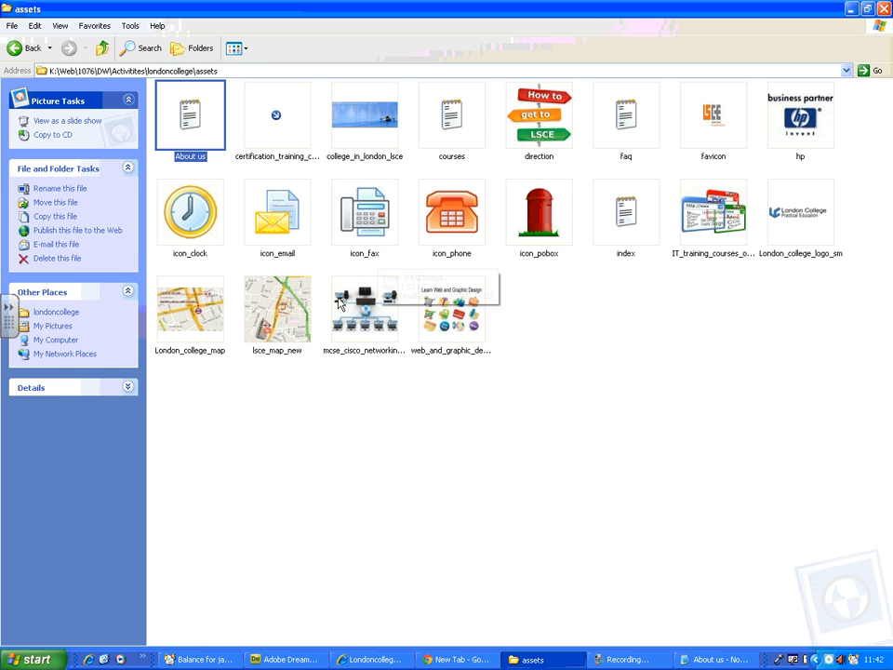
pyautogui.click(485, 663)
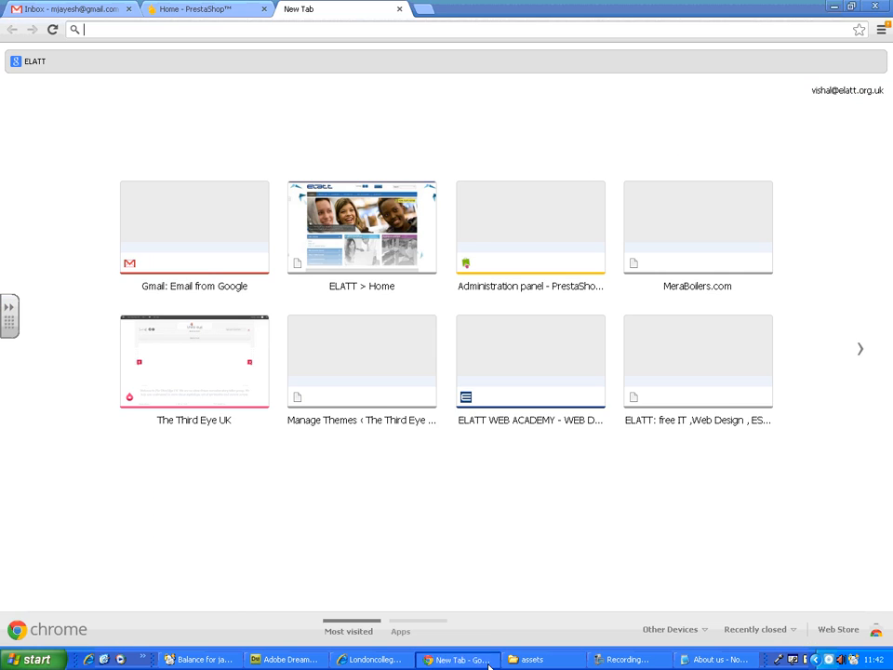
pyautogui.click(275, 662)
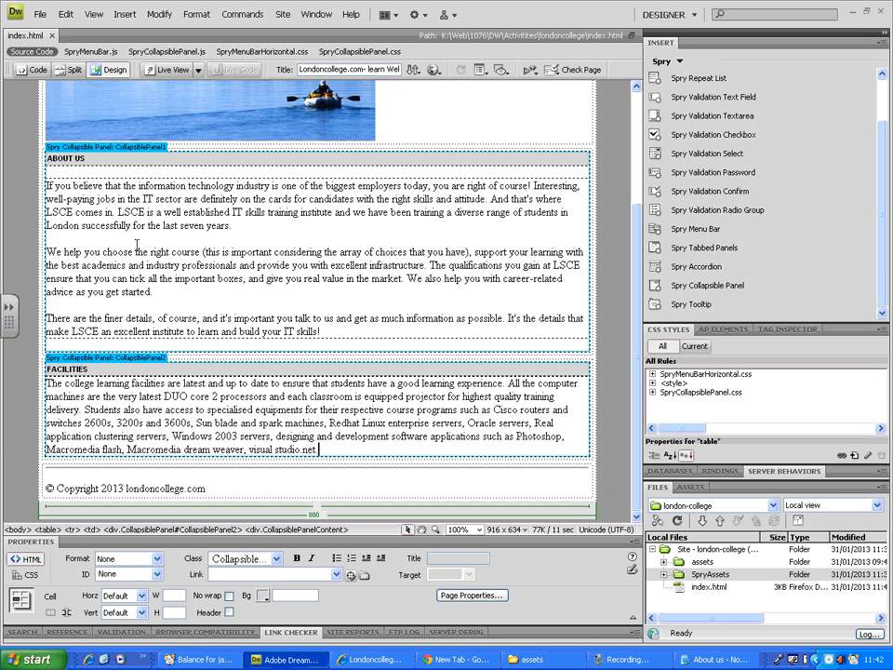
# Insert the IT_training_courses_offered image from assets at the start of the ABOUT US text with the alternate text "ABOUT US".
pyautogui.click(109, 186)
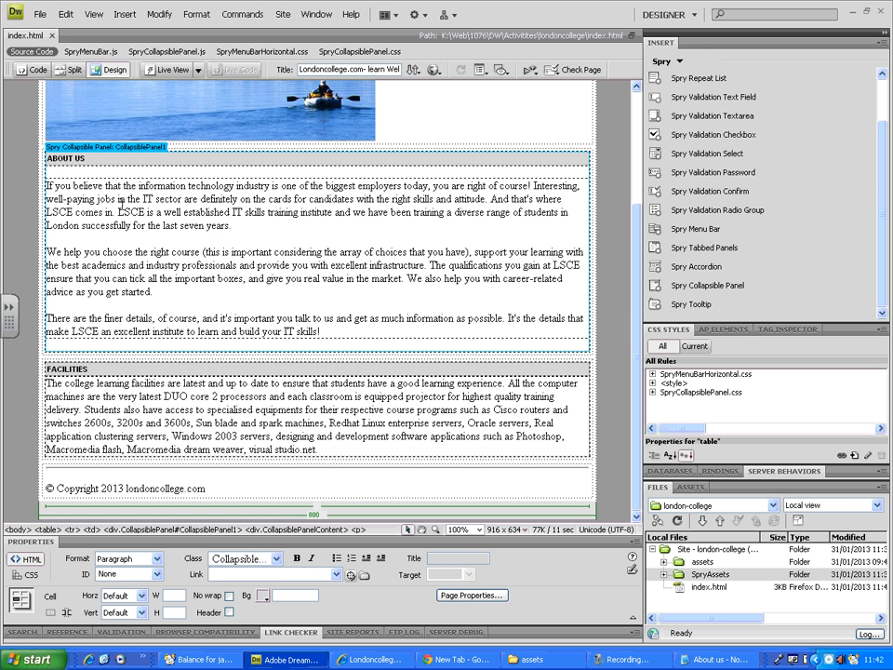
pyautogui.click(669, 65)
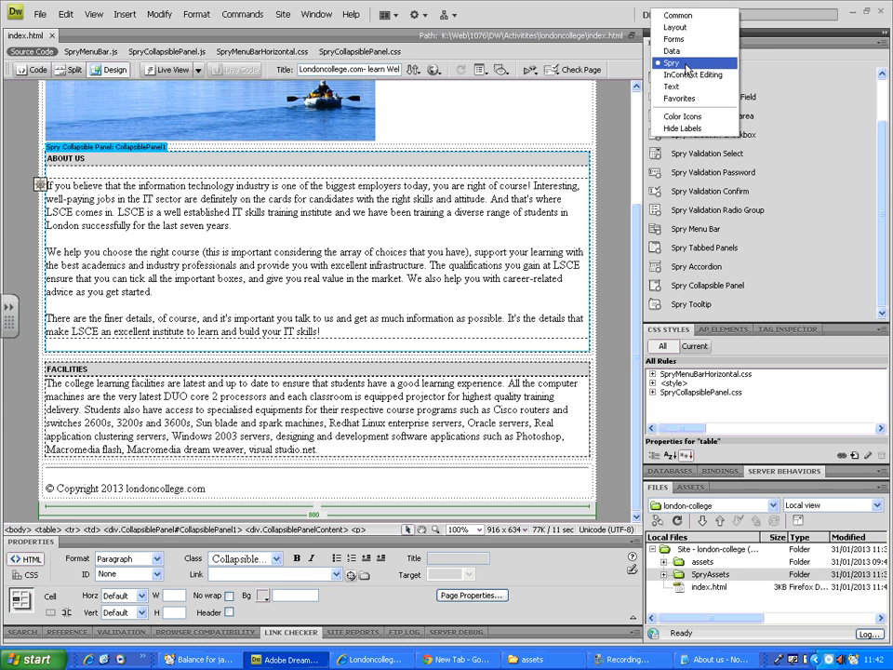
pyautogui.click(717, 16)
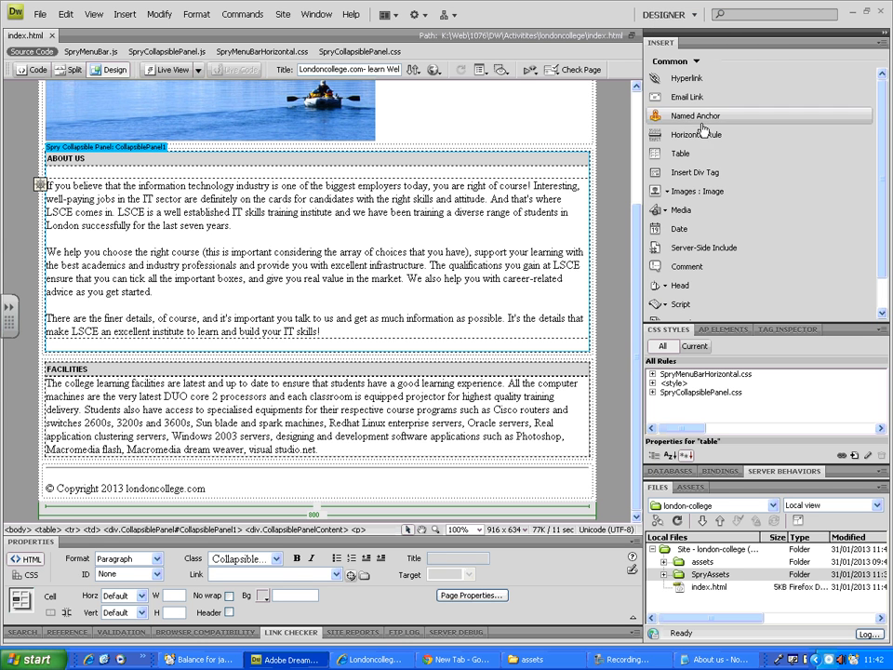
pyautogui.click(684, 191)
pyautogui.click(483, 227)
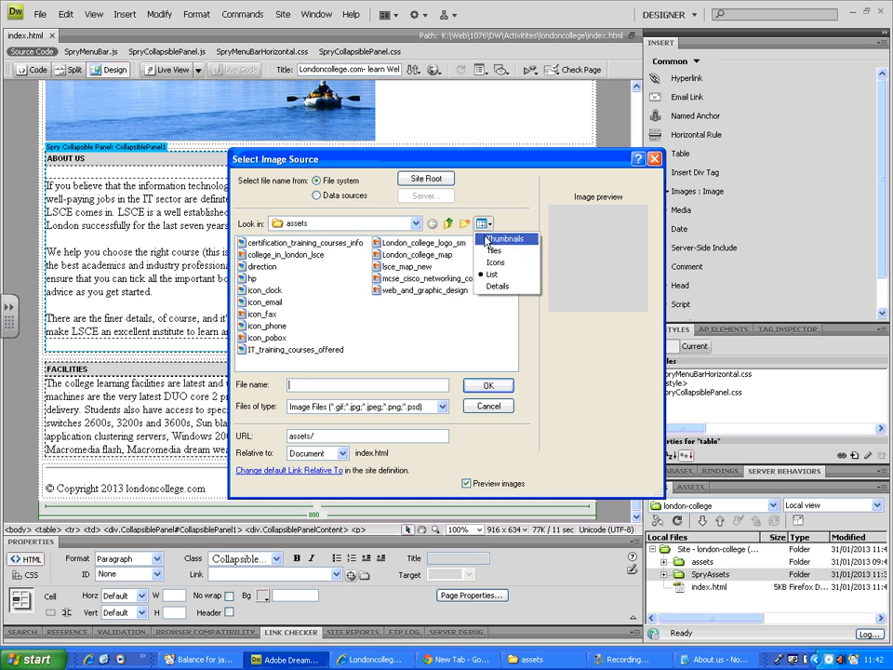
pyautogui.click(495, 239)
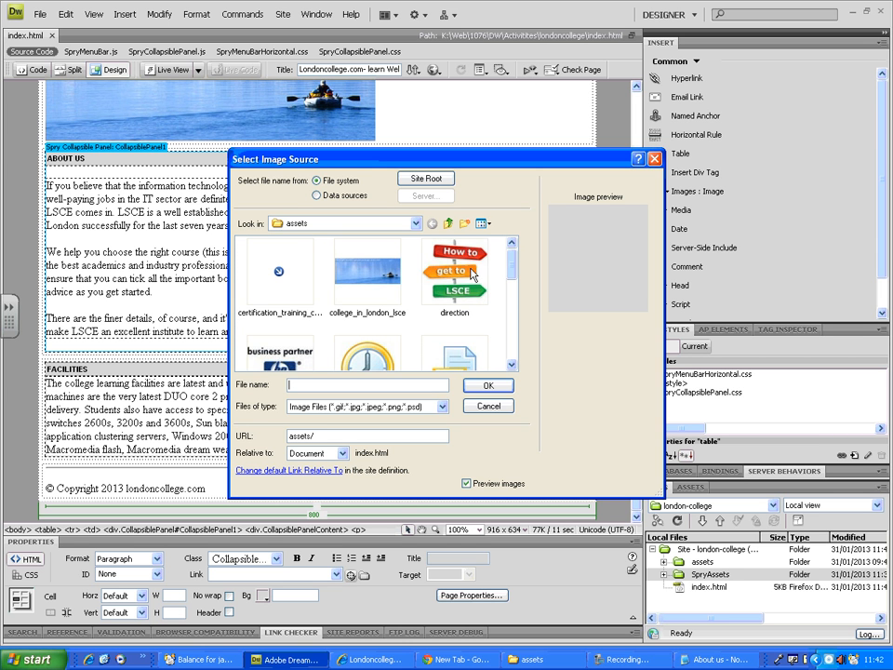
pyautogui.moveTo(512, 271); pyautogui.dragTo(509, 337)
pyautogui.doubleClick(292, 283)
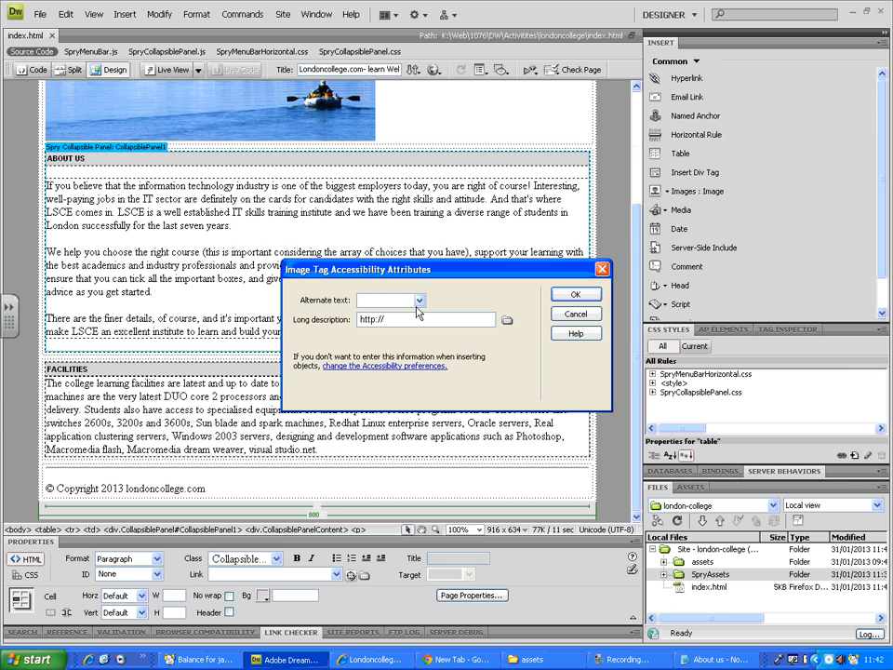
pyautogui.write('ABOUT US')
pyautogui.press('Return')
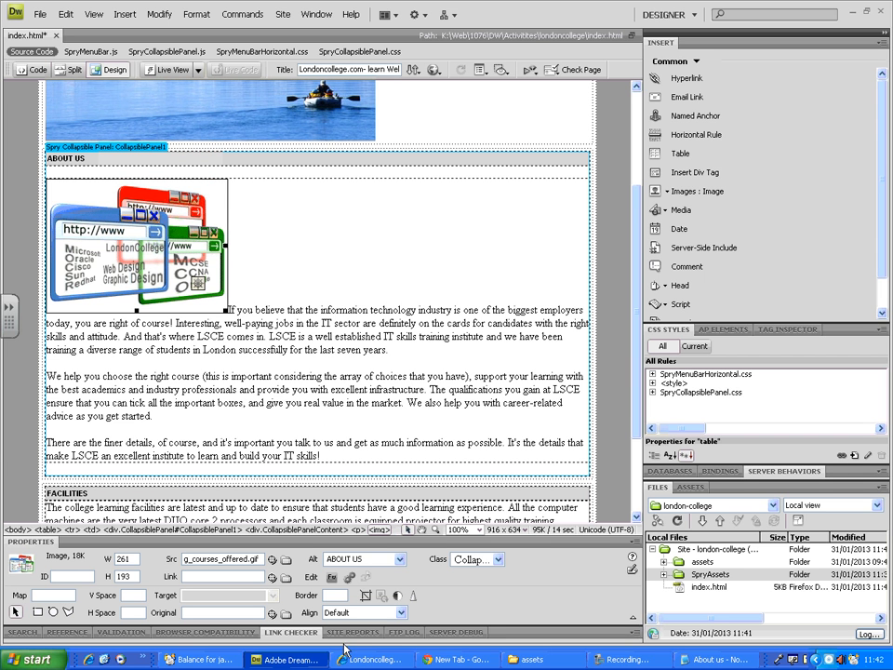
# Align the ABOUT US image to the left so the text wraps around it, and save index.html.
pyautogui.click(404, 612)
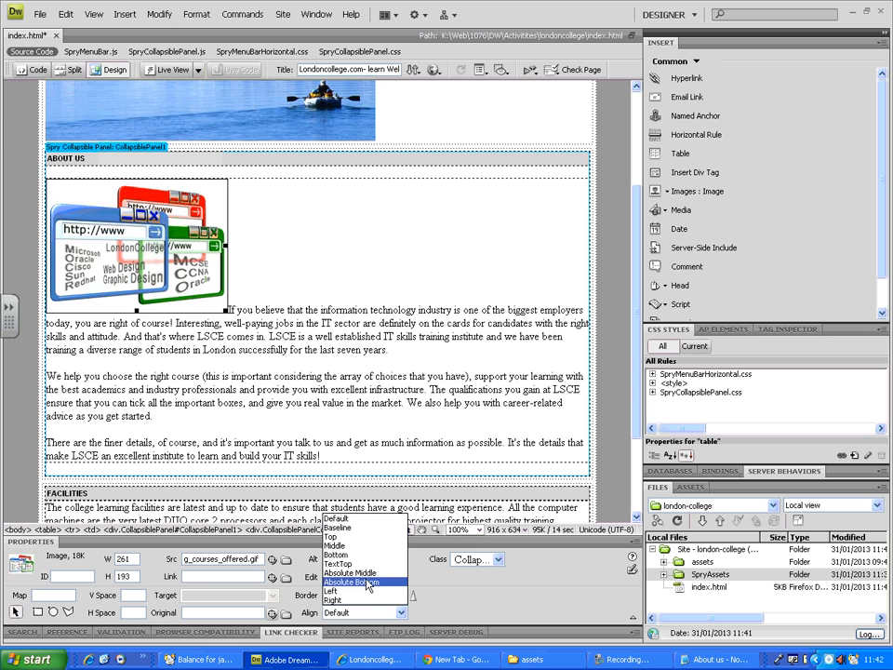
pyautogui.click(332, 590)
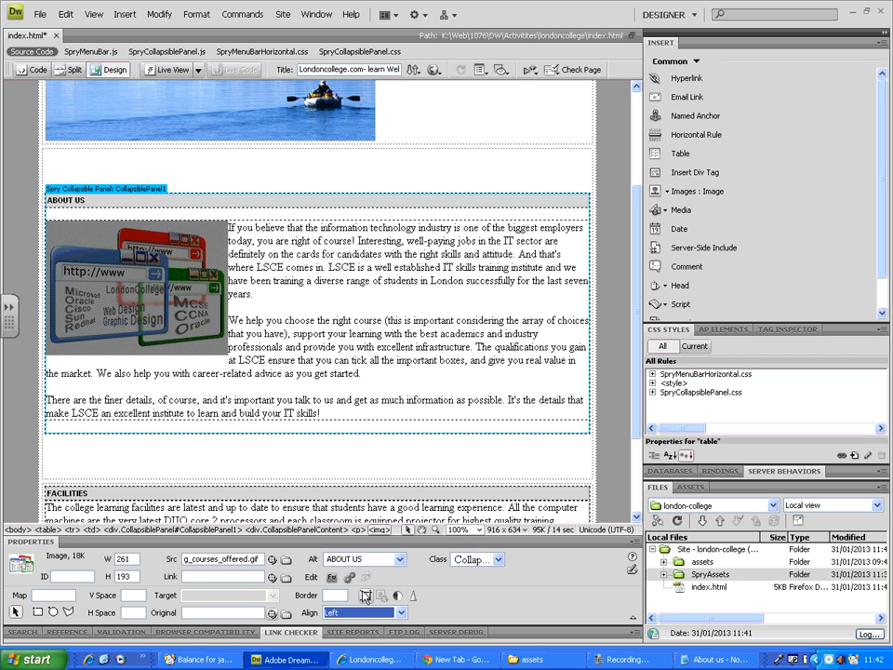
pyautogui.click(341, 404)
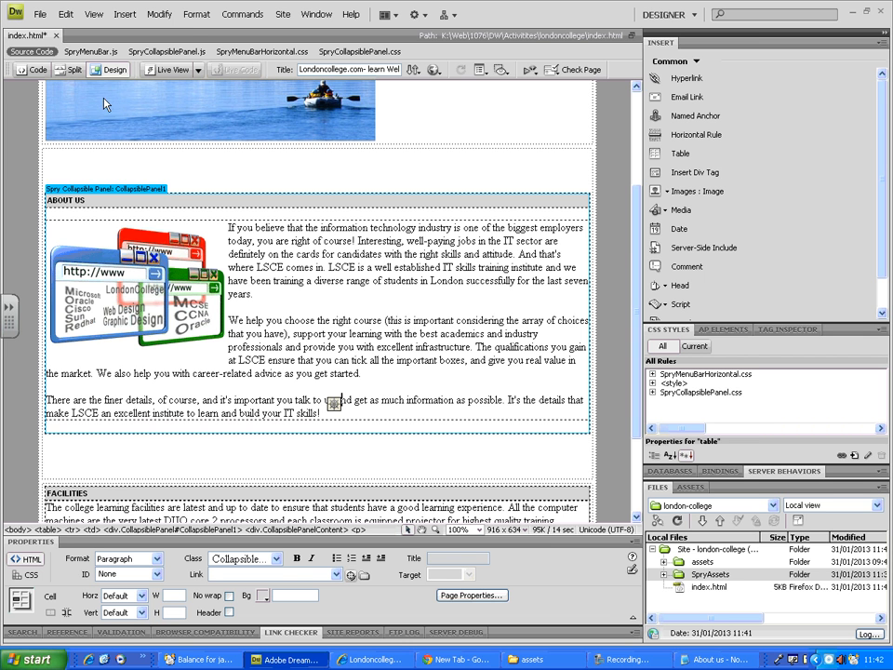
pyautogui.click(40, 14)
pyautogui.click(67, 146)
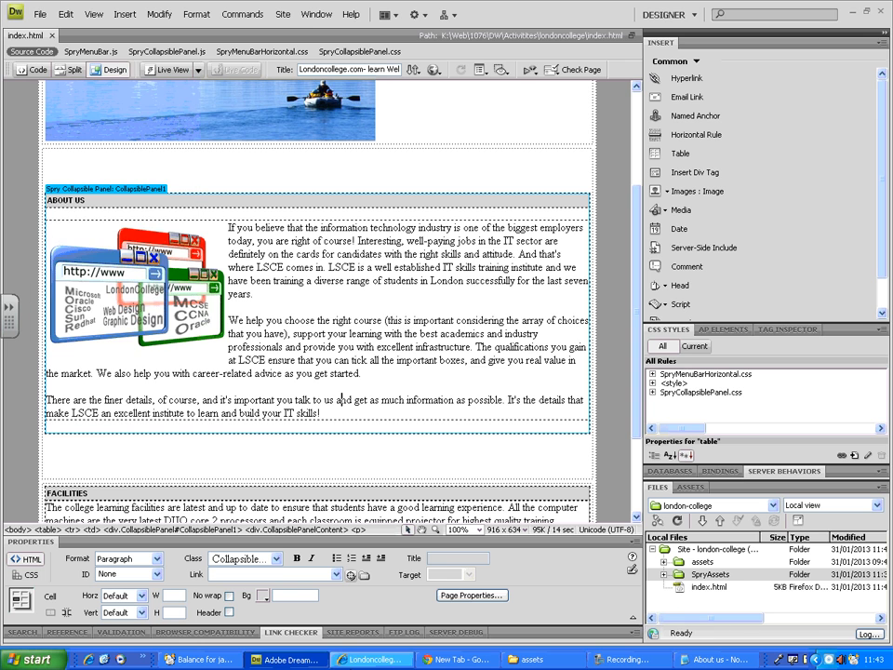
# Reload the page in Internet Explorer and check the ABOUT US image and the toggling of both panels.
pyautogui.click(377, 661)
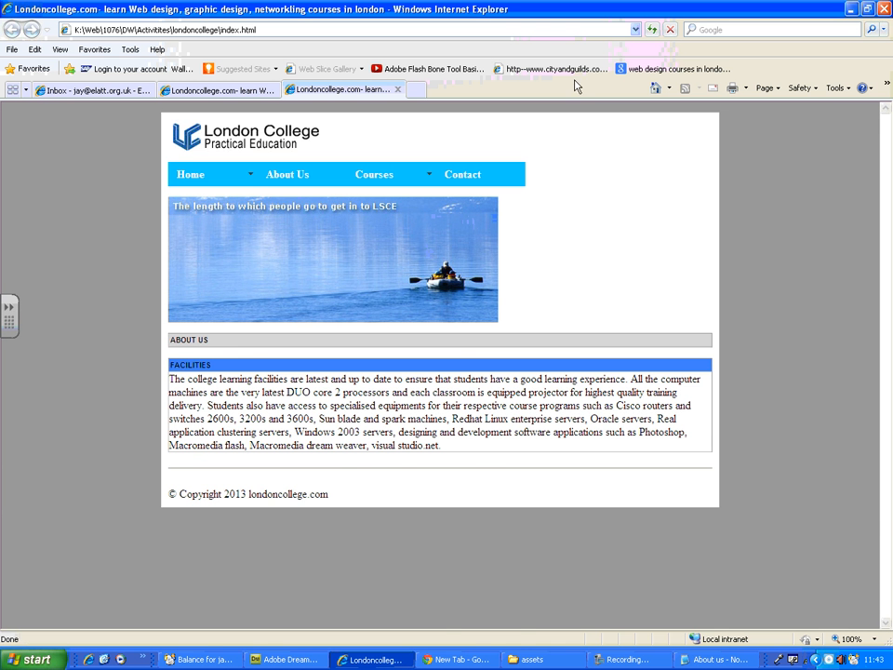
pyautogui.click(653, 30)
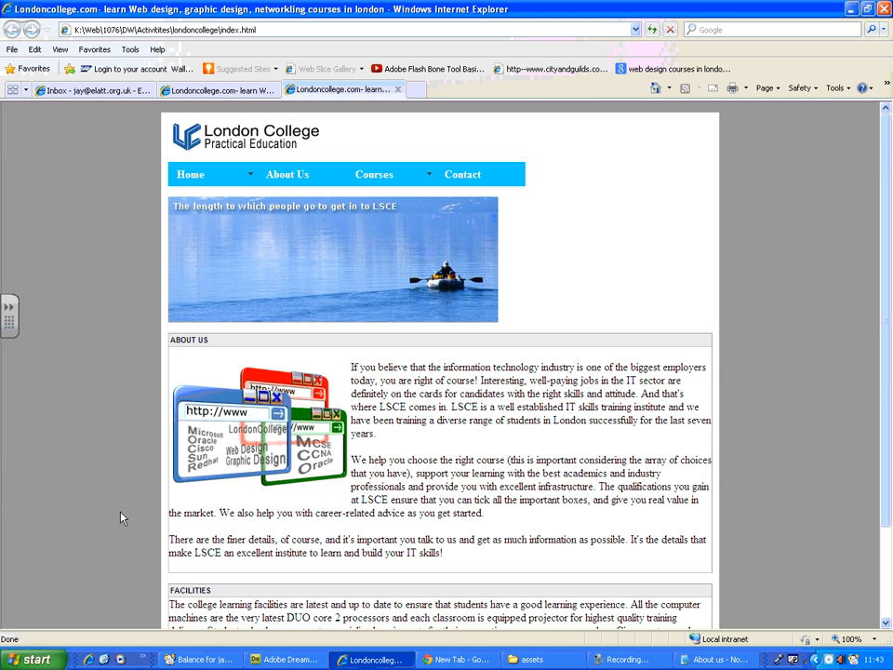
pyautogui.scroll(-2, 121, 519)
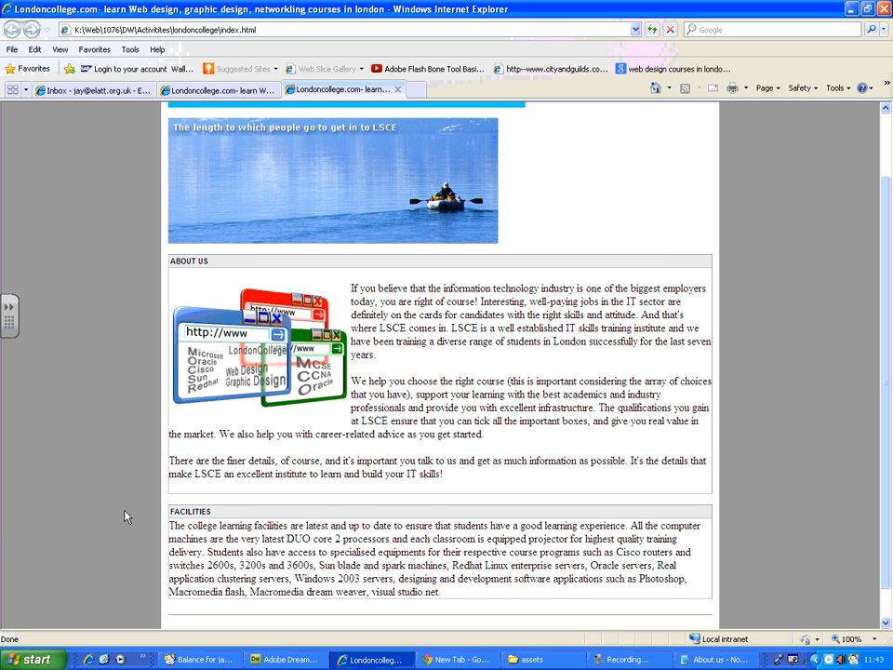
pyautogui.click(492, 262)
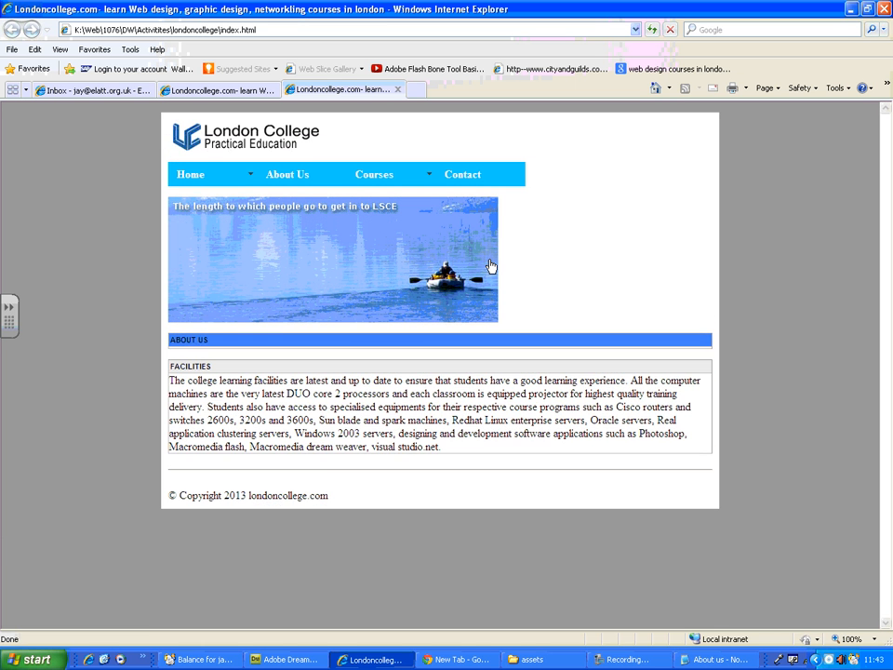
pyautogui.click(492, 363)
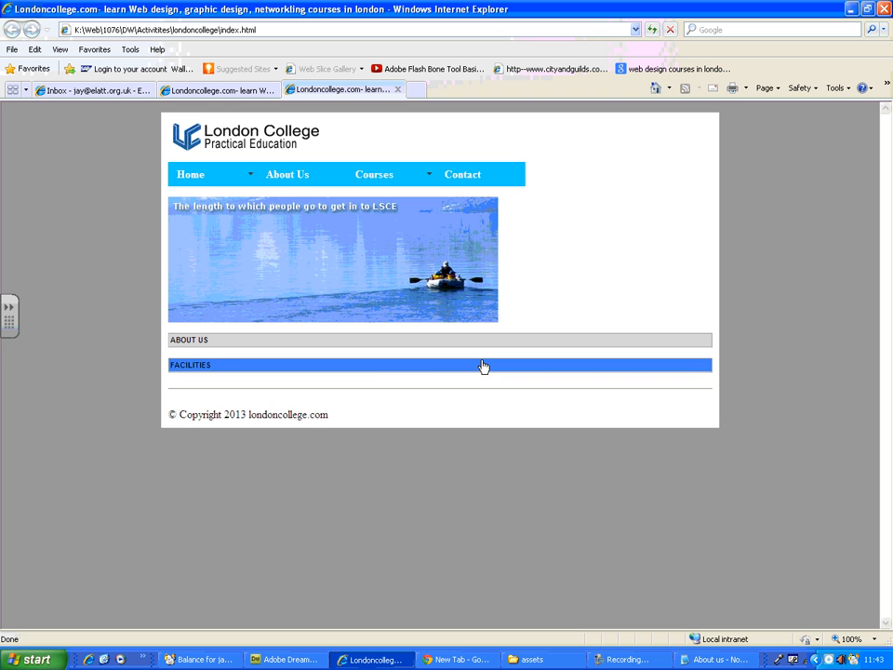
pyautogui.click(652, 30)
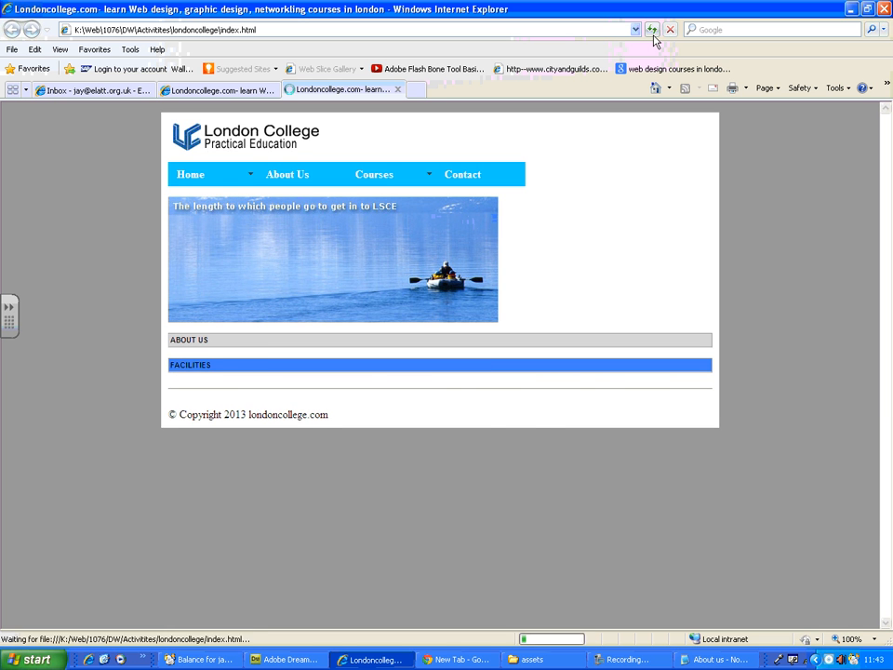
pyautogui.scroll(-3, 884, 375)
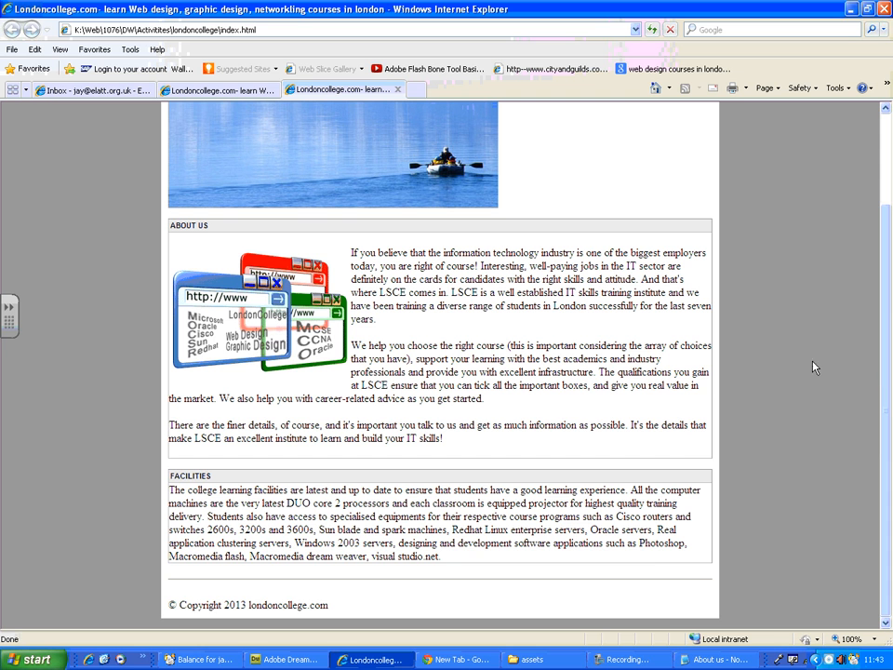
# Select the ABOUT US panel in Dreamweaver and examine its Display, Default state and Enable animation properties, marking them with temporary ink.
pyautogui.click(292, 661)
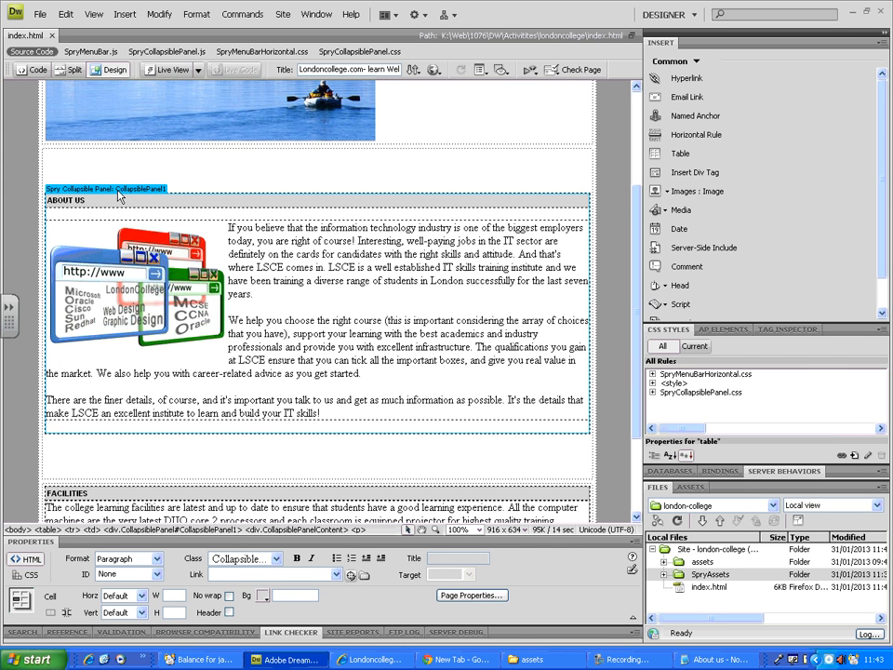
pyautogui.click(121, 191)
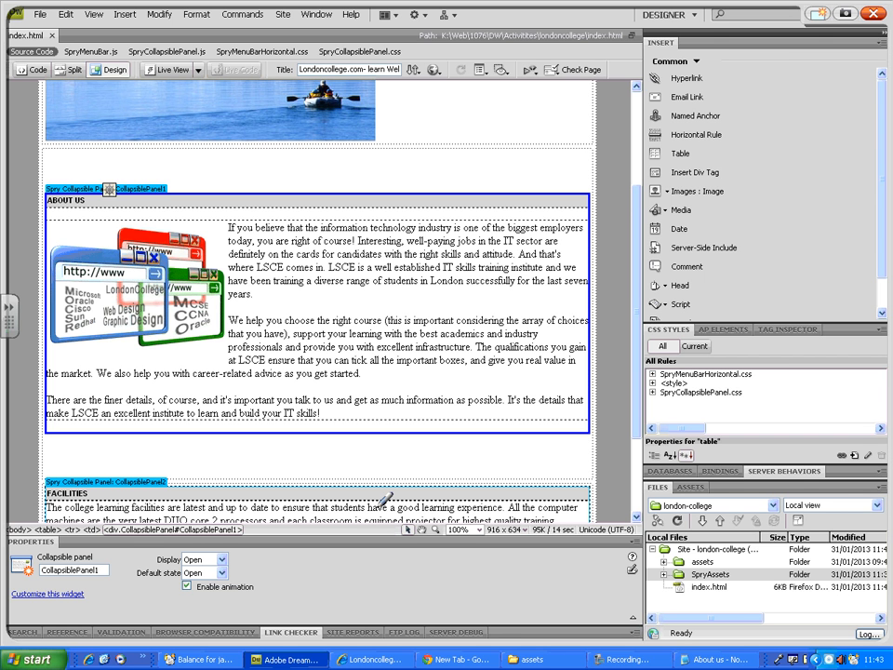
pyautogui.moveTo(251, 511)
pyautogui.mouseDown()
pyautogui.moveTo(149, 532)
pyautogui.moveTo(128, 577)
pyautogui.moveTo(228, 618)
pyautogui.moveTo(244, 509)
pyautogui.moveTo(165, 514)
pyautogui.mouseUp()
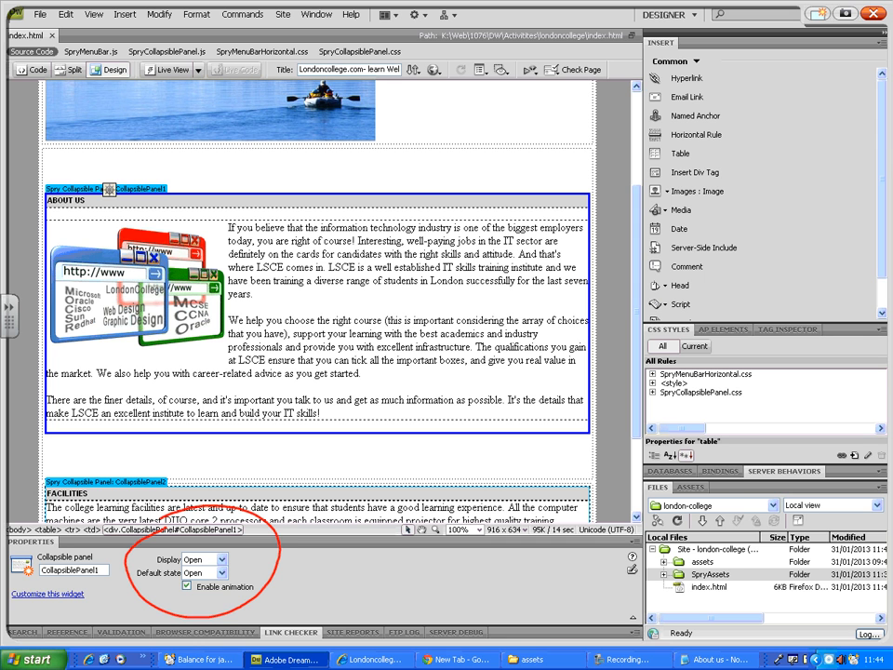
pyautogui.moveTo(201, 572)
pyautogui.mouseDown()
pyautogui.moveTo(256, 573)
pyautogui.moveTo(232, 603)
pyautogui.moveTo(206, 592)
pyautogui.mouseUp()
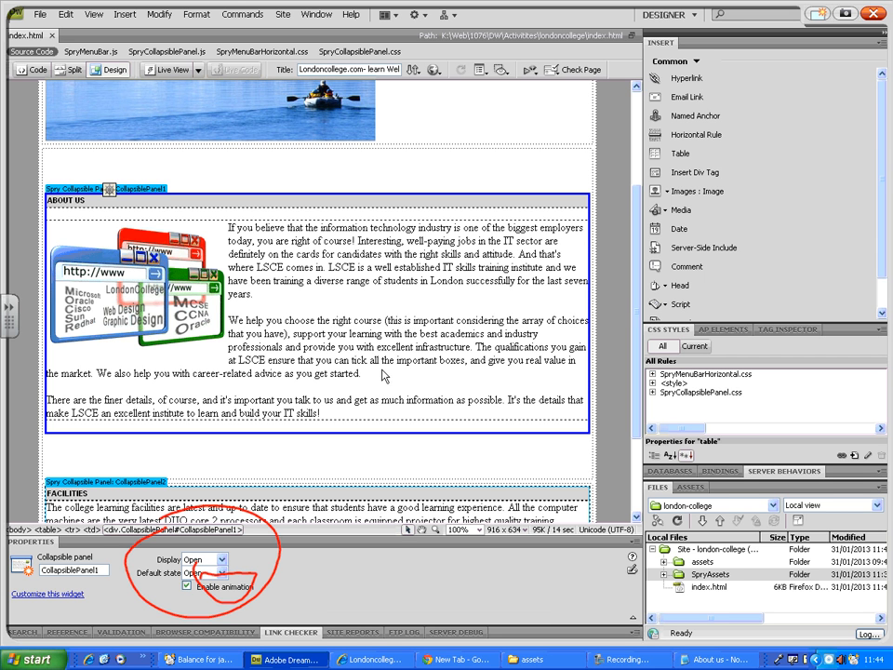
pyautogui.click(871, 16)
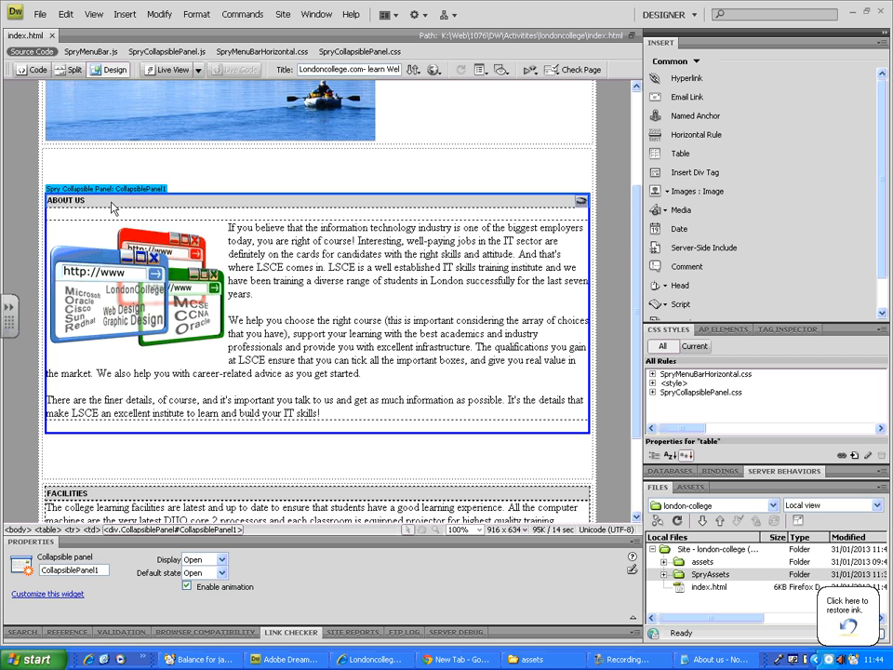
pyautogui.click(315, 271)
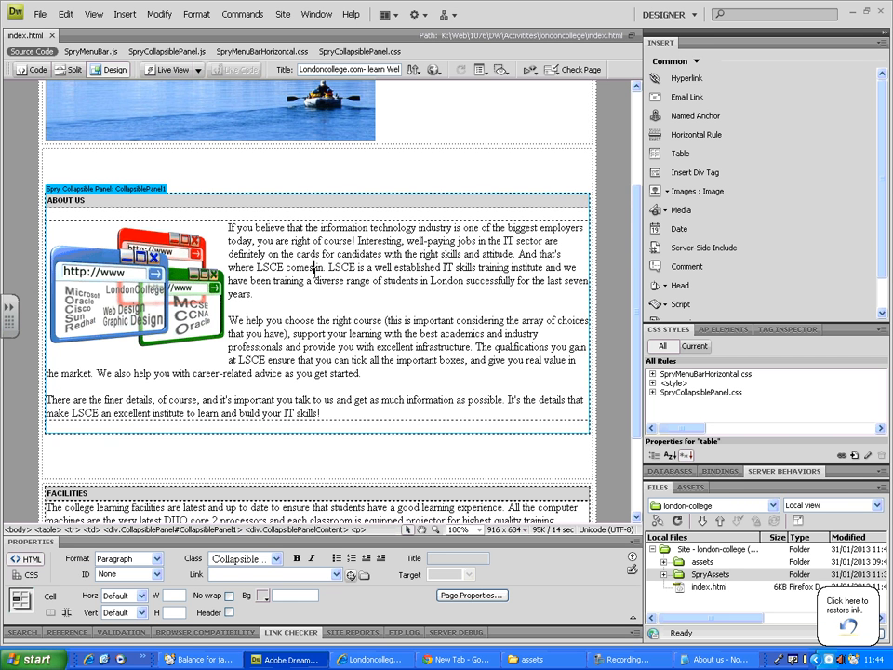
# Set the FACILITIES collapsible panel's default state to Closed and turn off its animation.
pyautogui.scroll(-3, 316, 279)
pyautogui.click(120, 364)
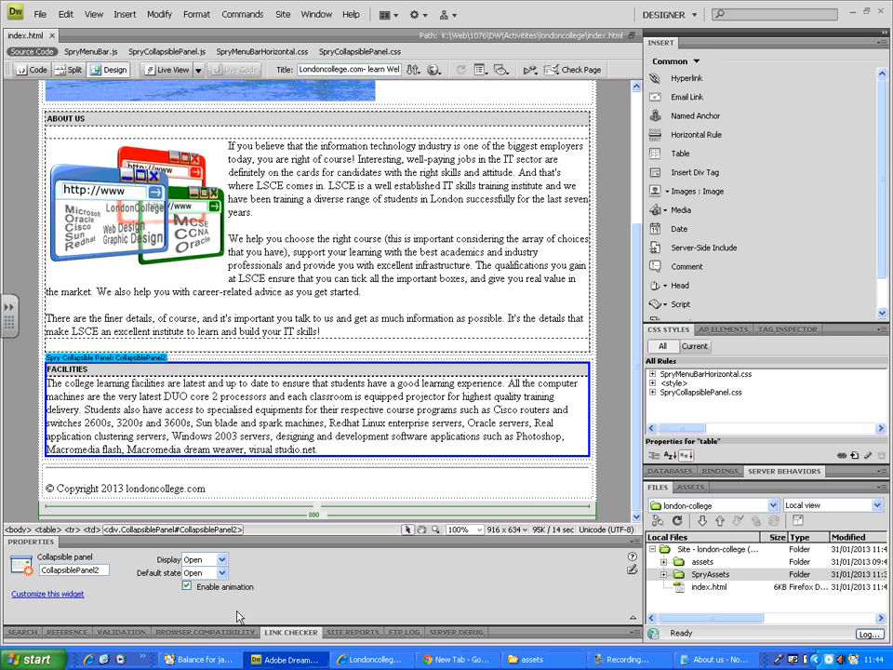
pyautogui.click(211, 575)
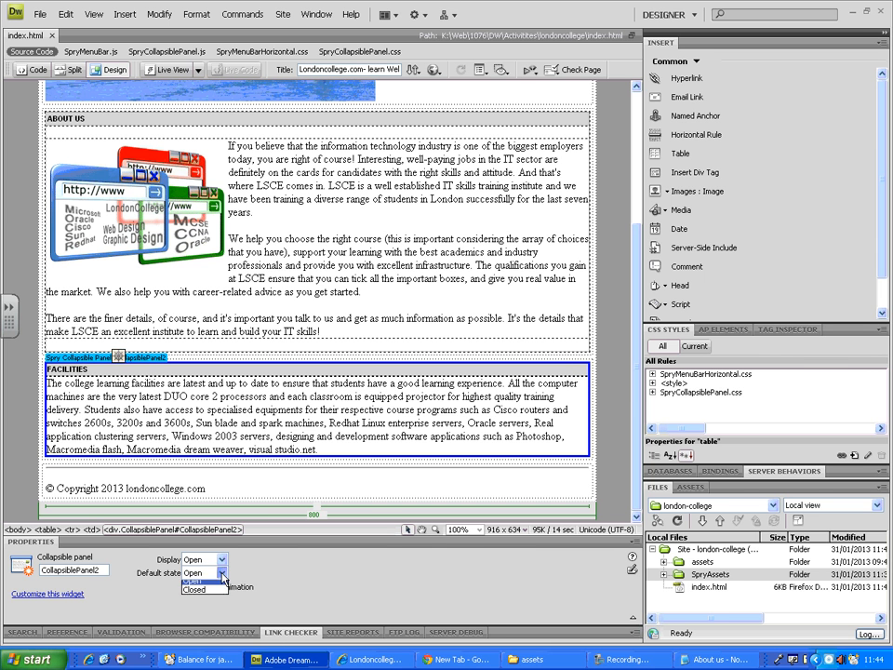
pyautogui.click(208, 598)
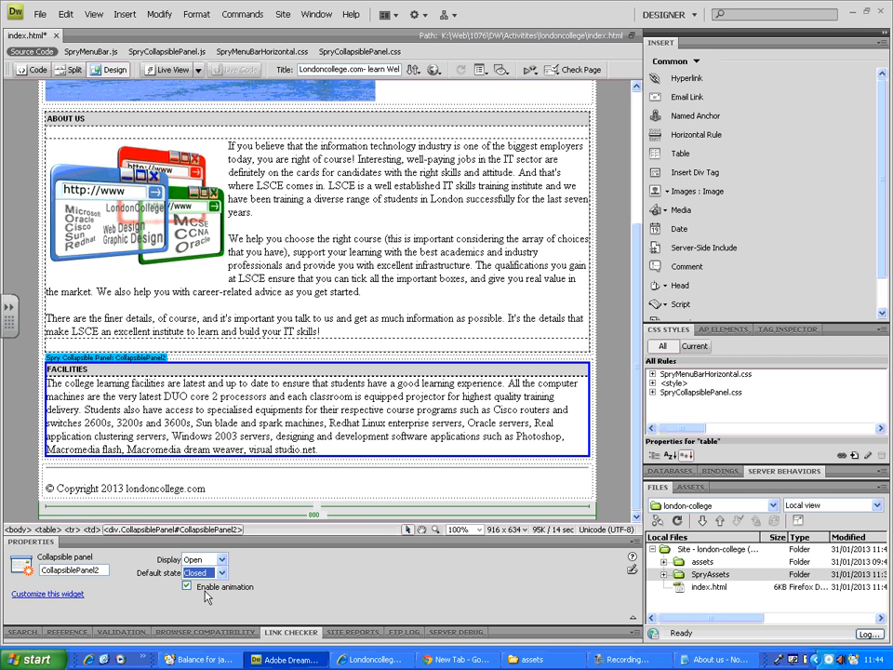
pyautogui.click(213, 590)
# Save all open files and bring up index.html in Internet Explorer.
pyautogui.click(40, 14)
pyautogui.click(66, 164)
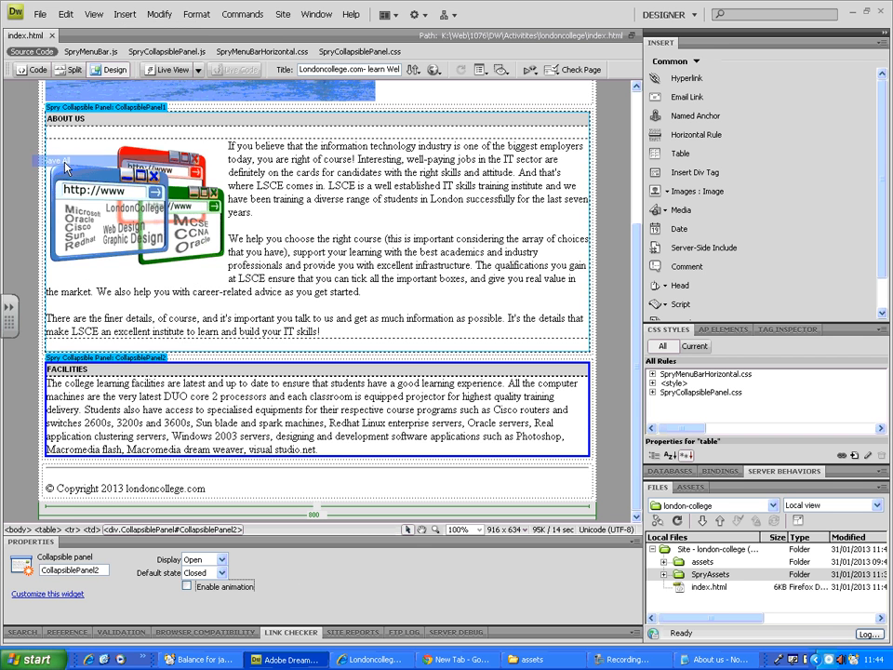
pyautogui.press('F12')
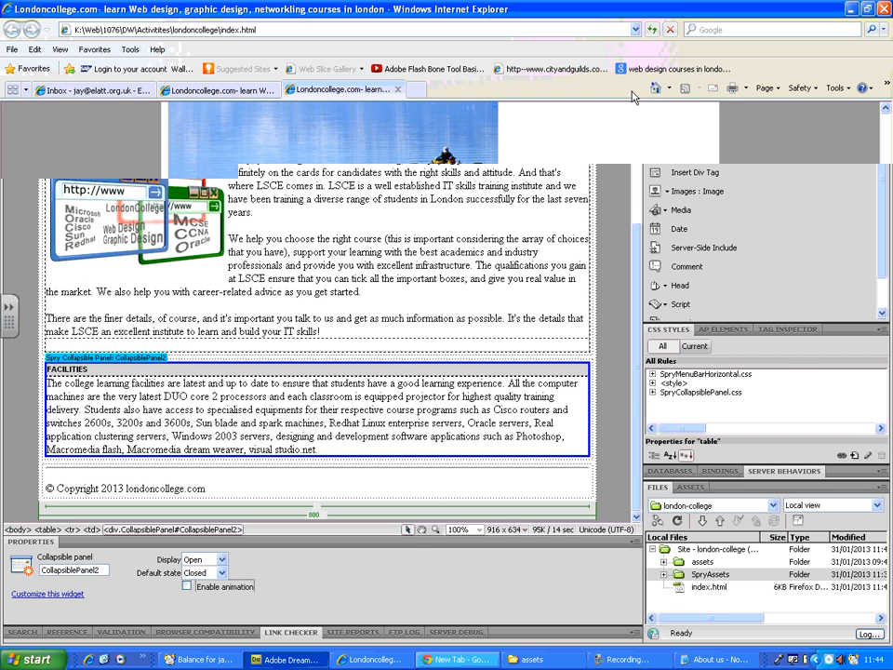